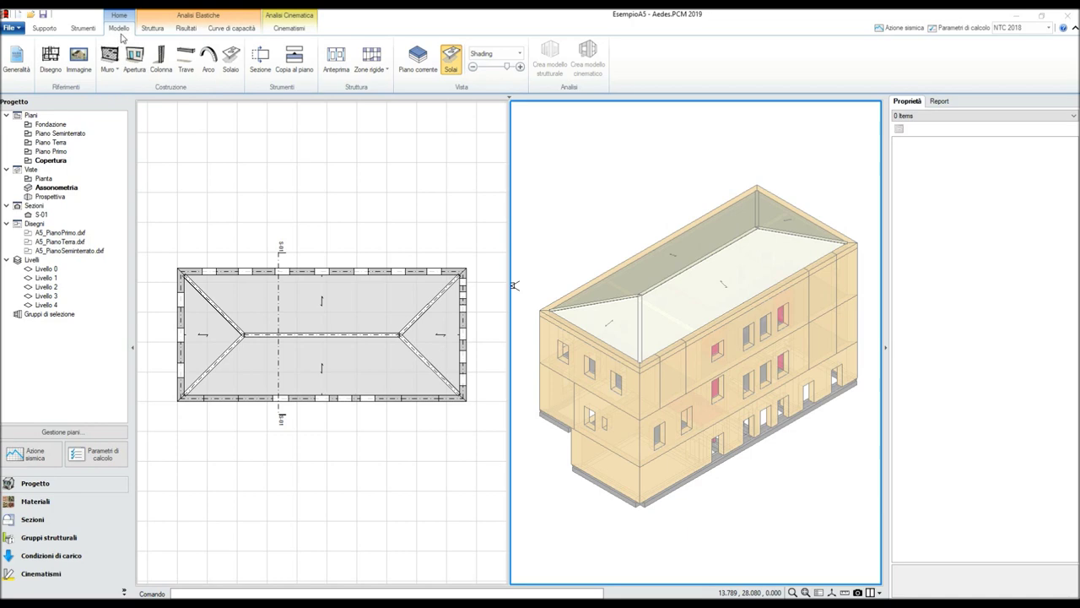
- Examine the collapse mechanism of the example building and the properties of one wall body on its long side
left_click(154, 29)
left_click(289, 28)
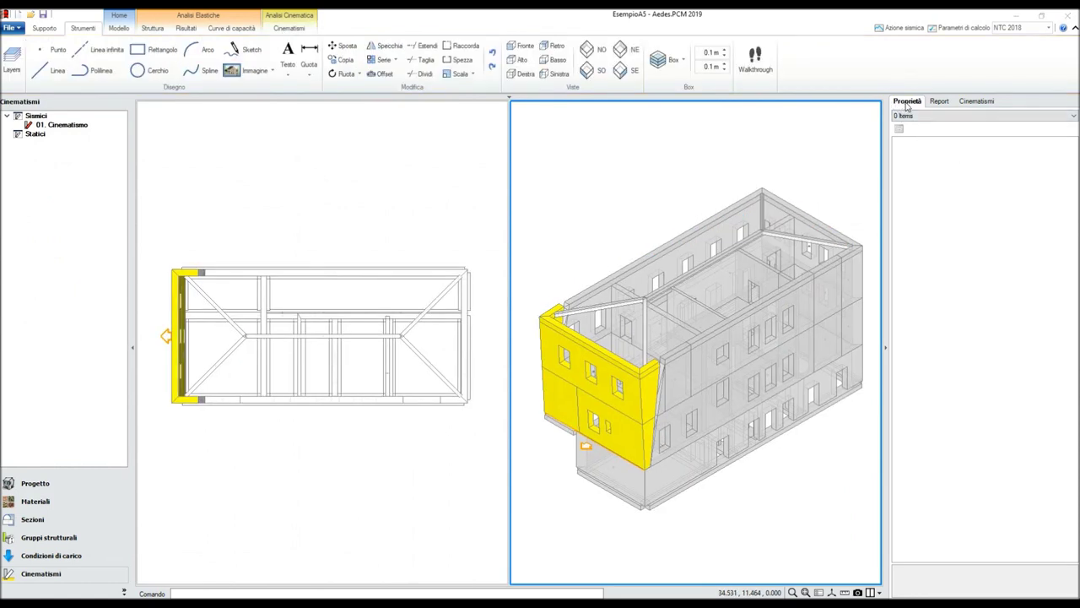
left_click(829, 336)
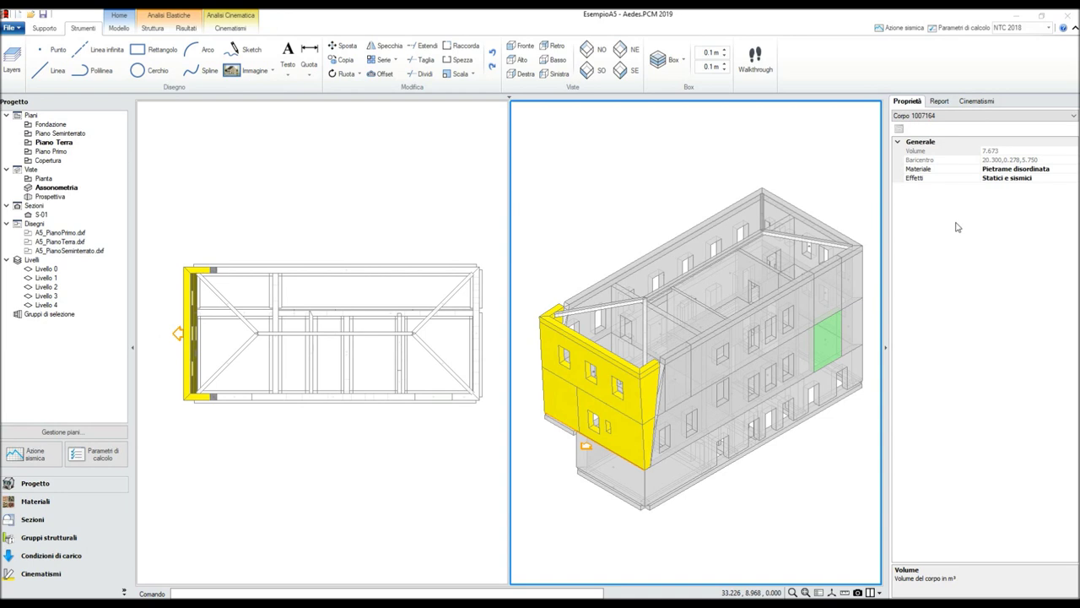
- Create a new project and add three floors above Piano 1
left_click(12, 29)
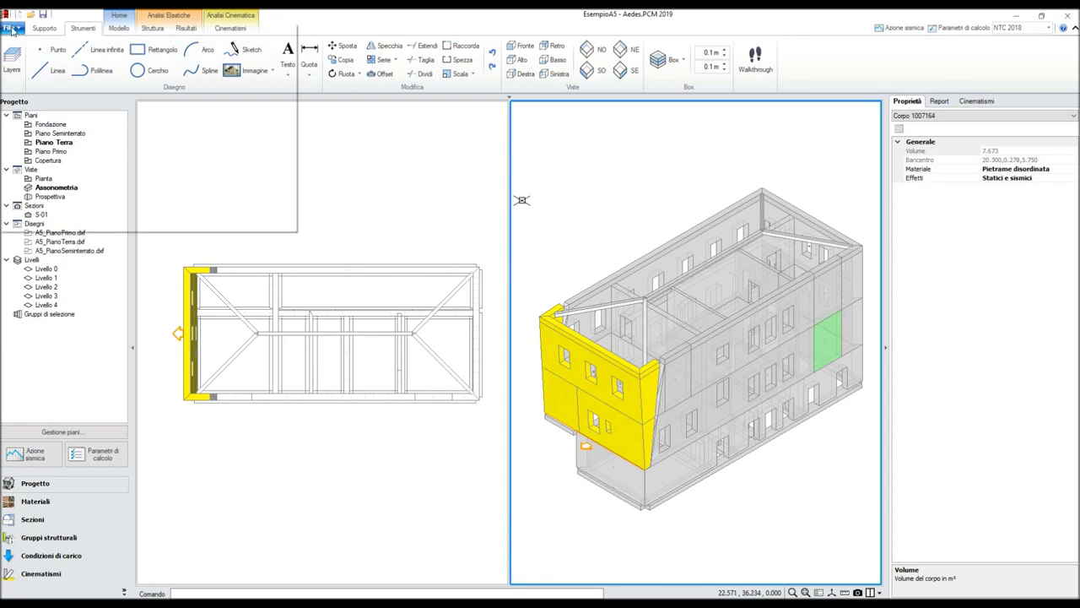
left_click(38, 49)
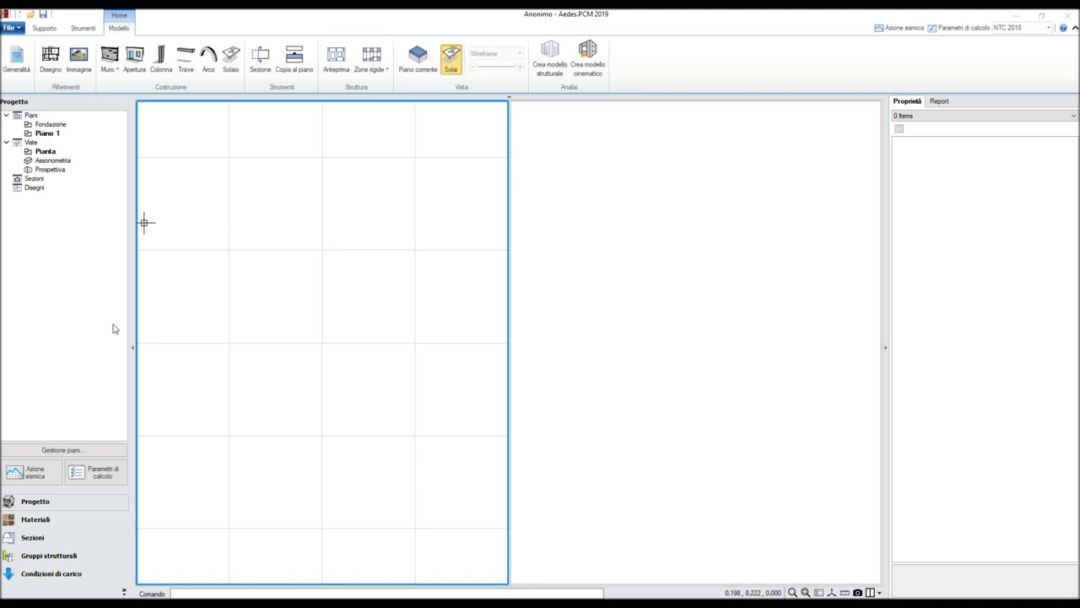
left_click(81, 451)
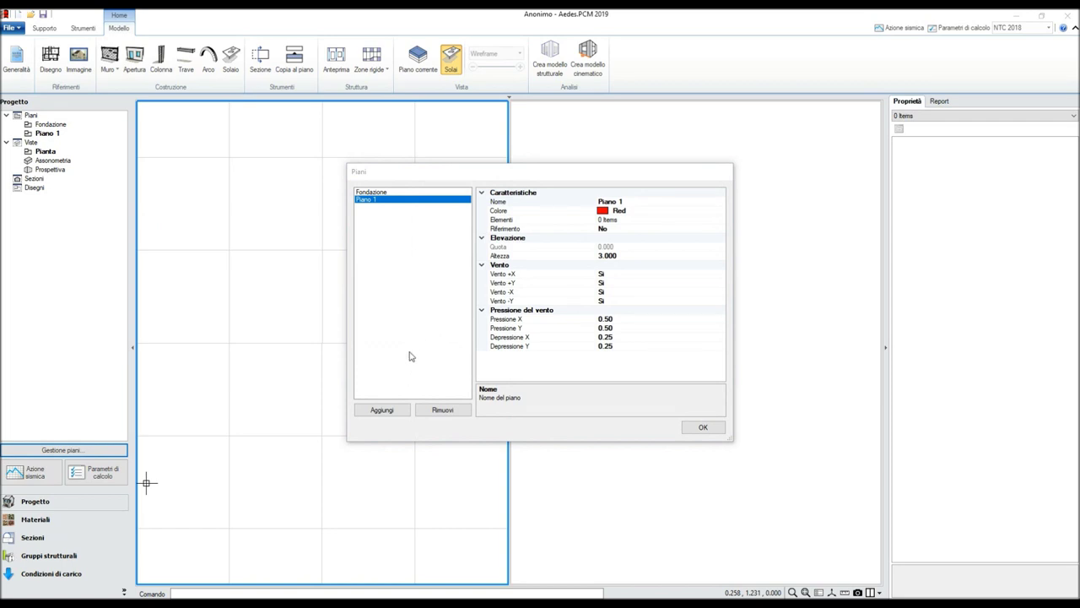
left_click(381, 409)
left_click(382, 409)
left_click(382, 410)
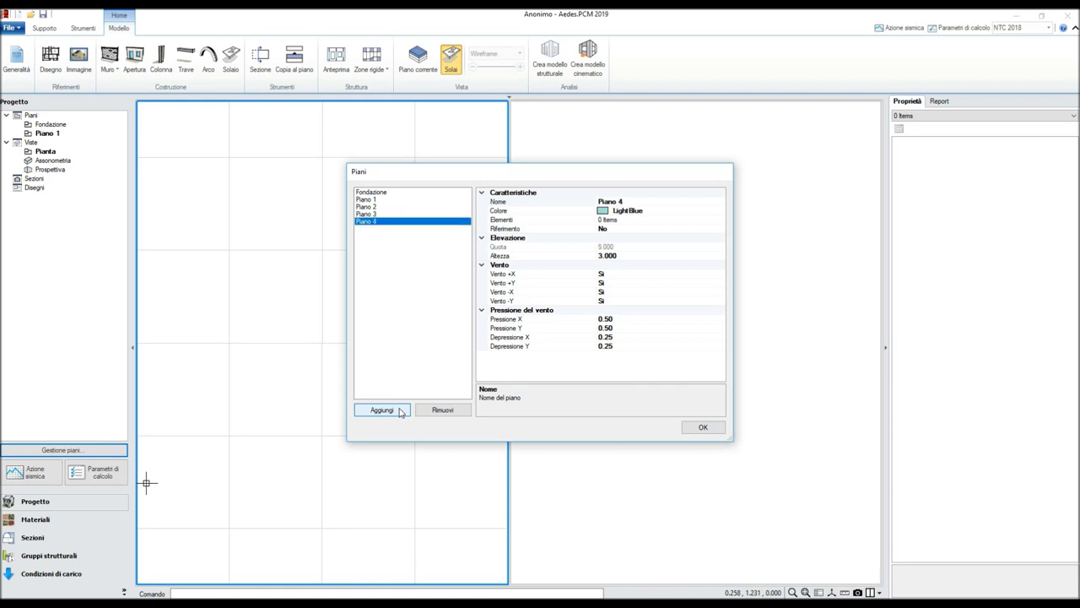
- Rename Piano 1 as Piano Seminterrato and set its height to 3.5 m
left_click(371, 201)
left_click(623, 202)
double_click(622, 202)
type("Seminterrato")
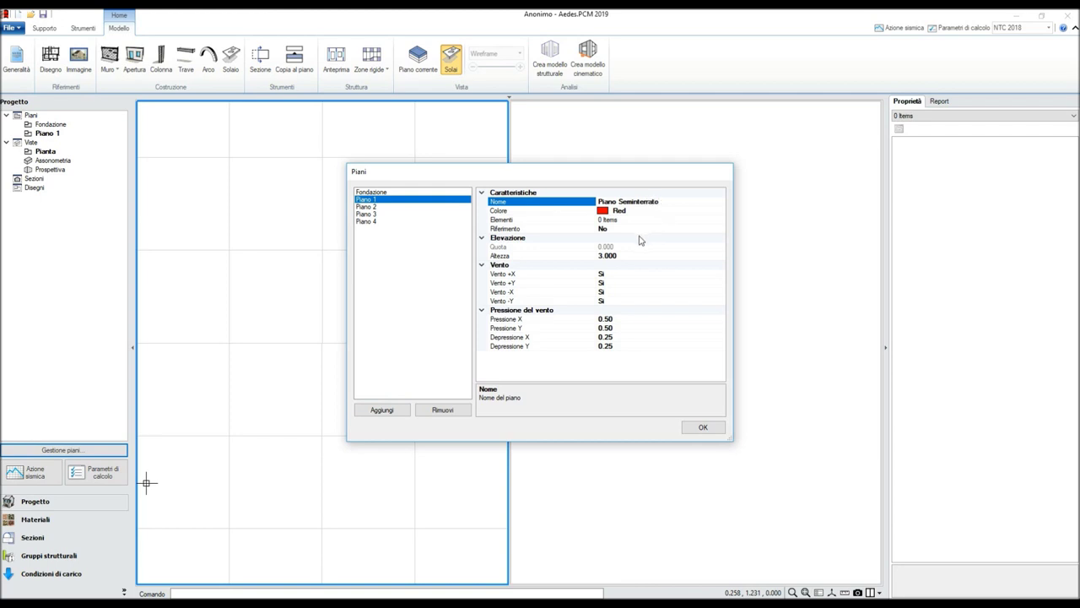
left_click(618, 245)
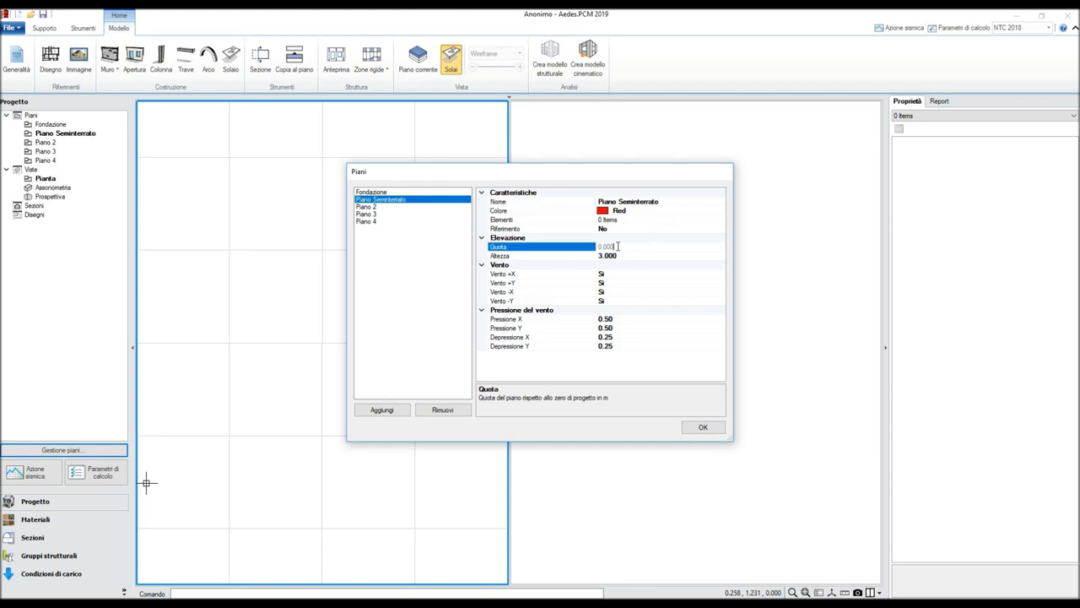
left_click(621, 255)
left_click_drag(622, 255, 595, 257)
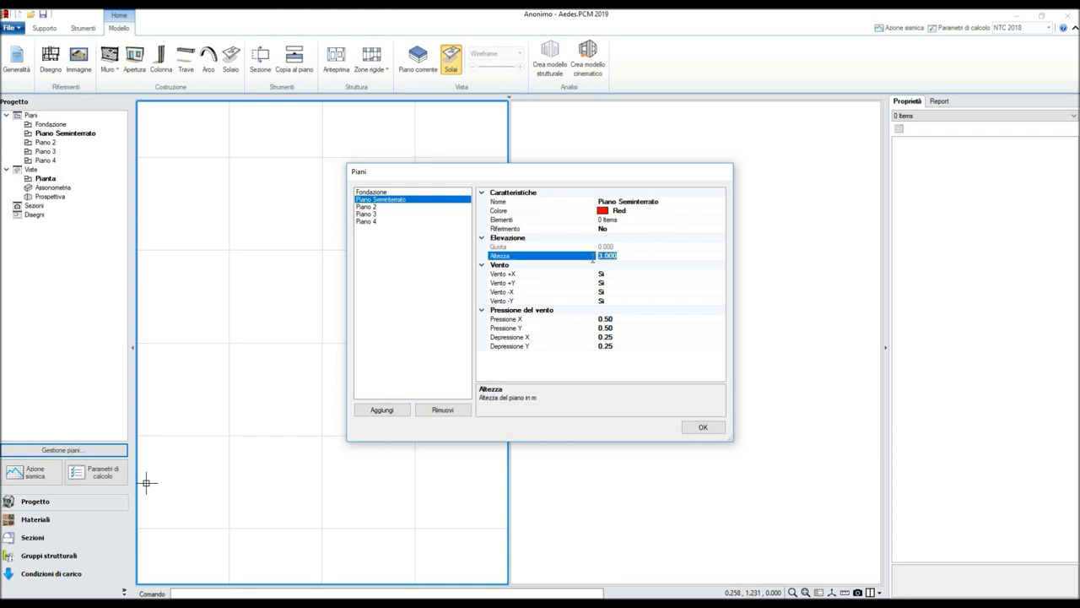
type("3.5")
key("Return")
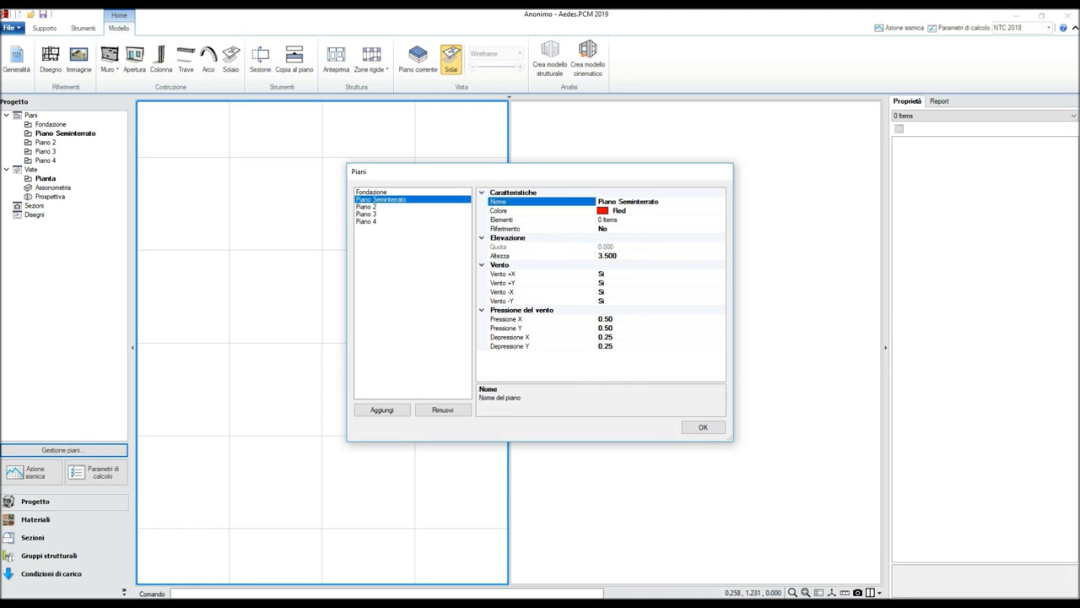
- Rename Piano 2 as Piano Terra and set its height to 4.5 m
left_click(379, 207)
left_click(640, 205)
double_click(621, 202)
type("Te")
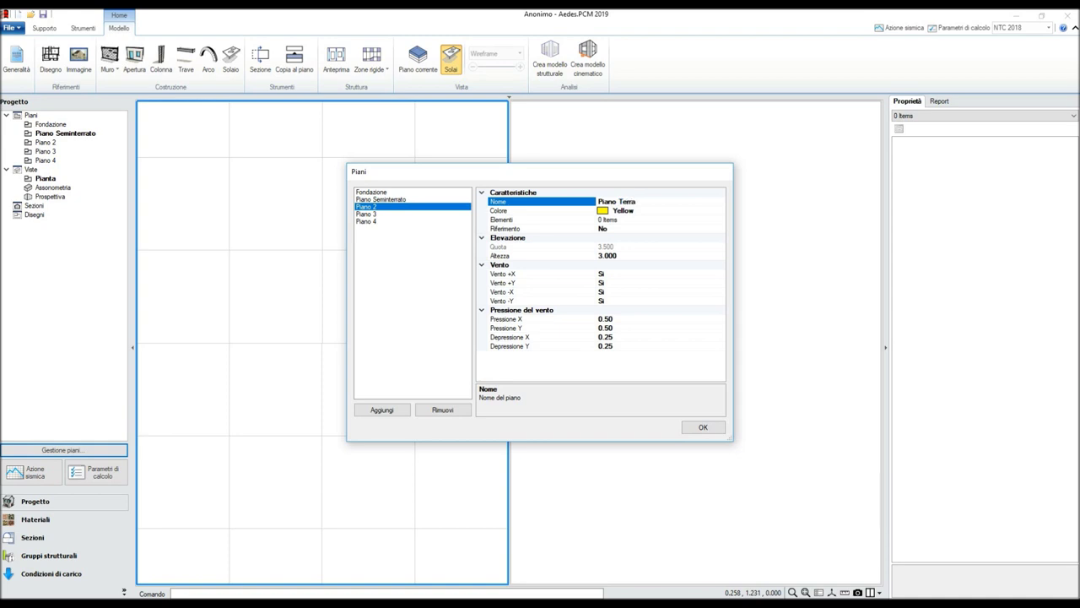
left_click(630, 257)
type("4")
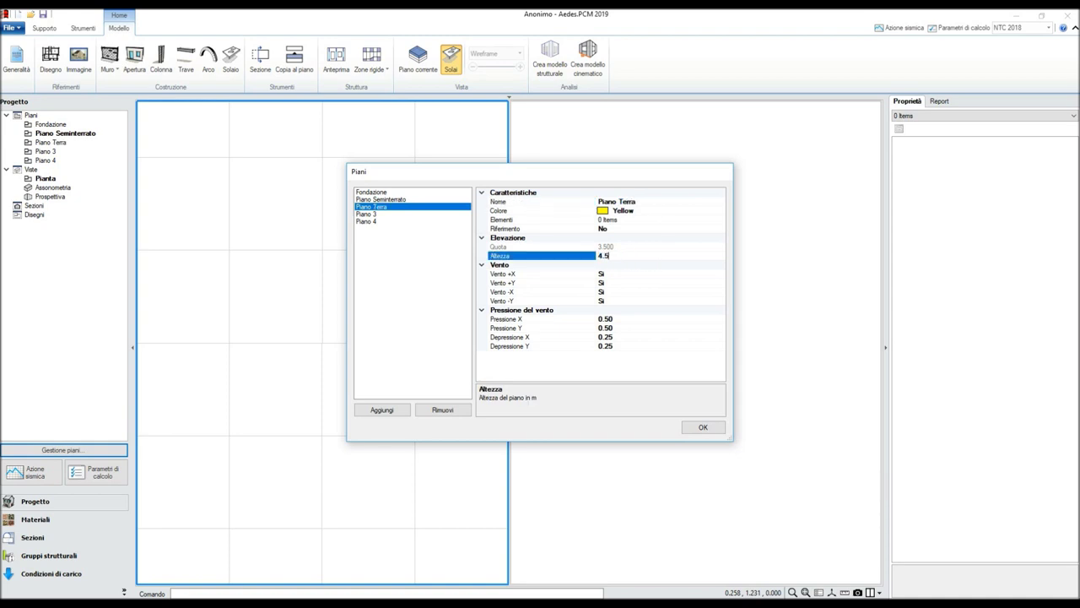
type(".5")
left_click(453, 255)
- Rename Piano 3 as Piano Primo and set its height to 4.5 m
left_click(374, 215)
left_click(620, 202)
double_click(621, 202)
type("Piano Primo")
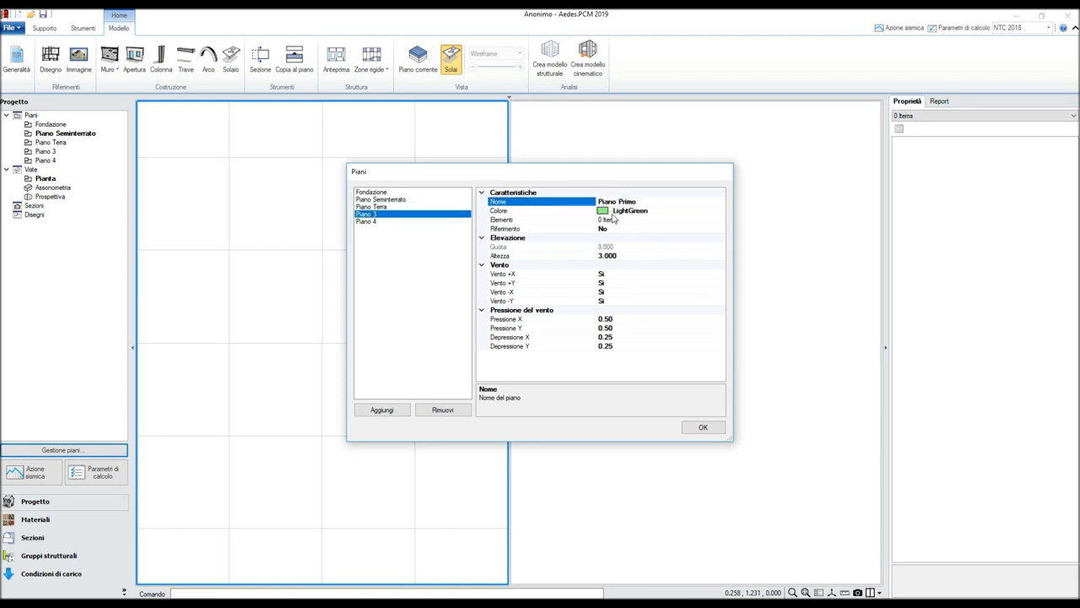
left_click(618, 255)
type("4")
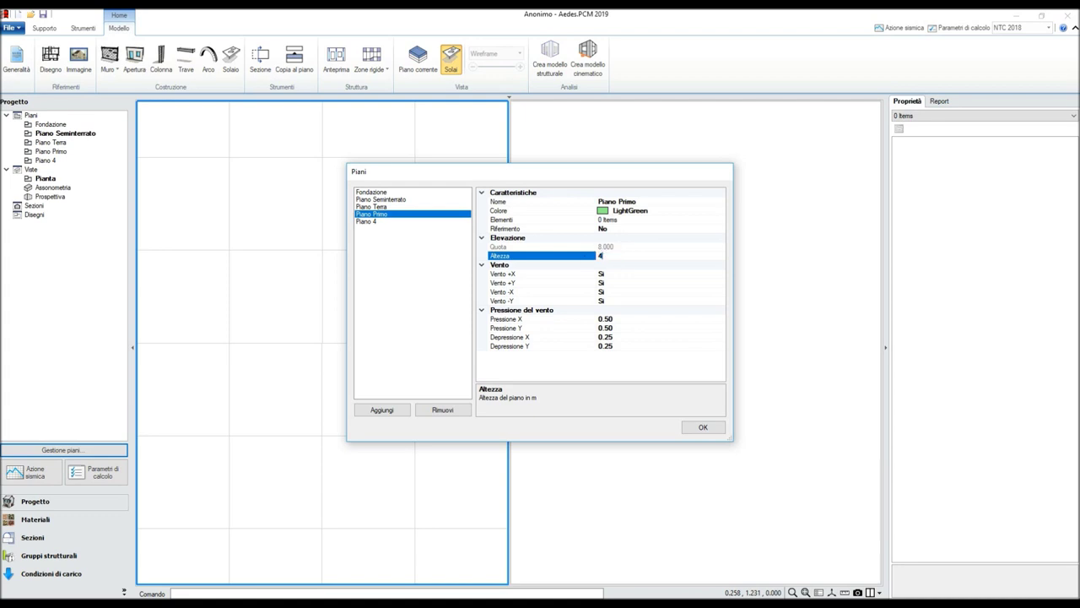
- Rename Piano 4 as Copertura with a height of 2 m and accept the floor definitions
left_click(374, 222)
left_click(619, 203)
type("Copertura")
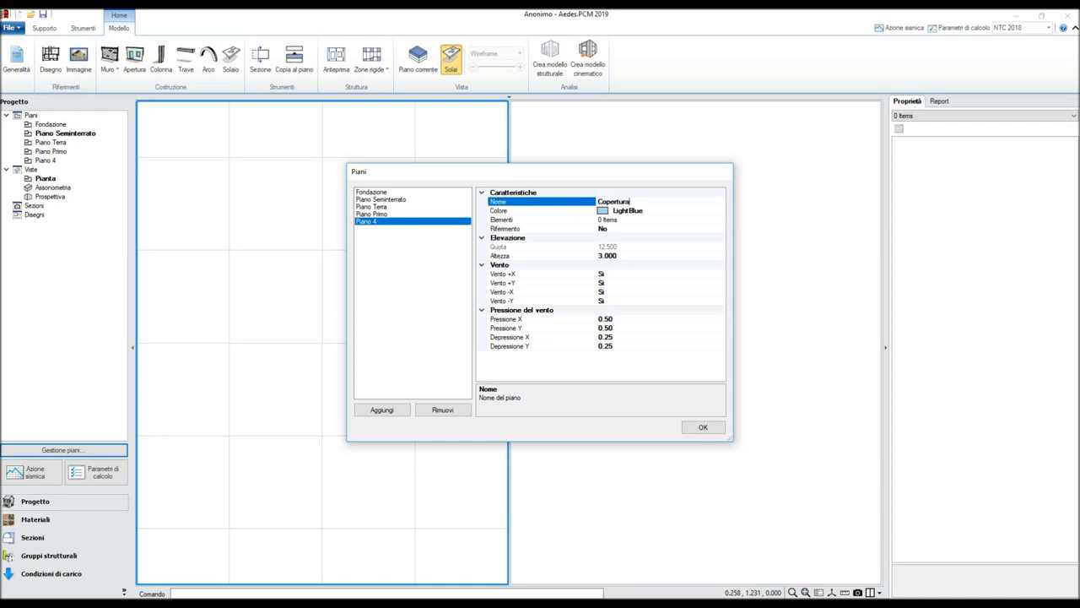
left_click(620, 256)
type("2")
key("Return")
left_click(692, 428)
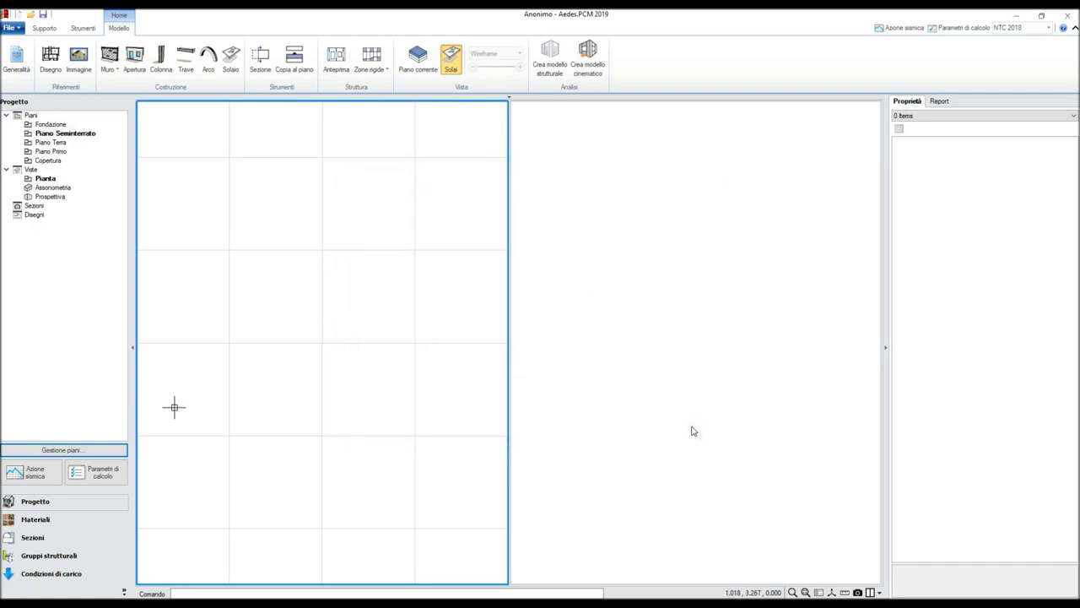
- Rename the default existing masonry material as Pietrame disordinata in the materials manager
left_click(81, 529)
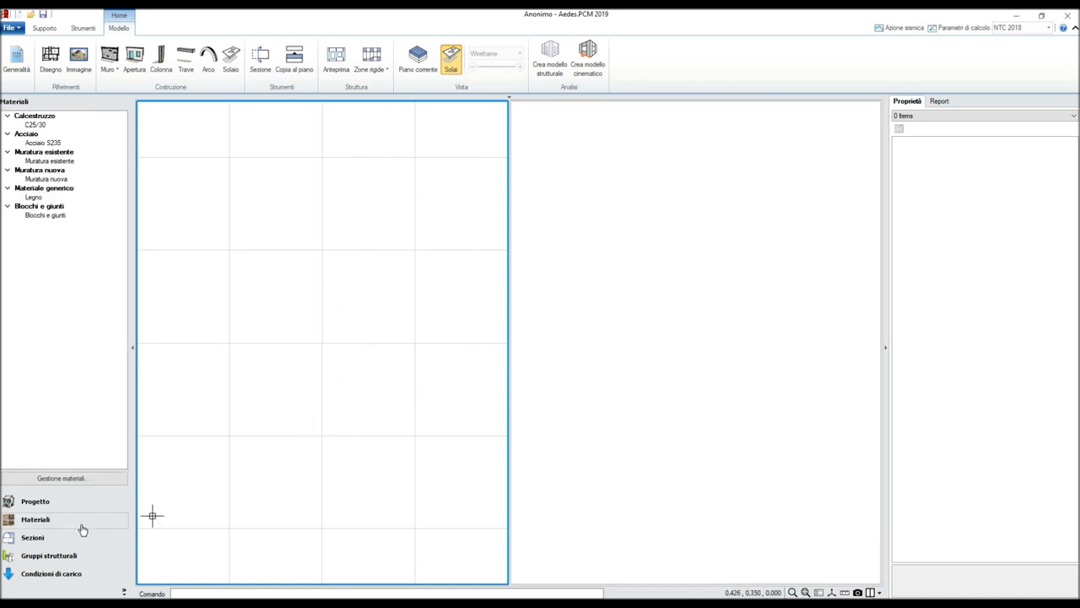
left_click(102, 479)
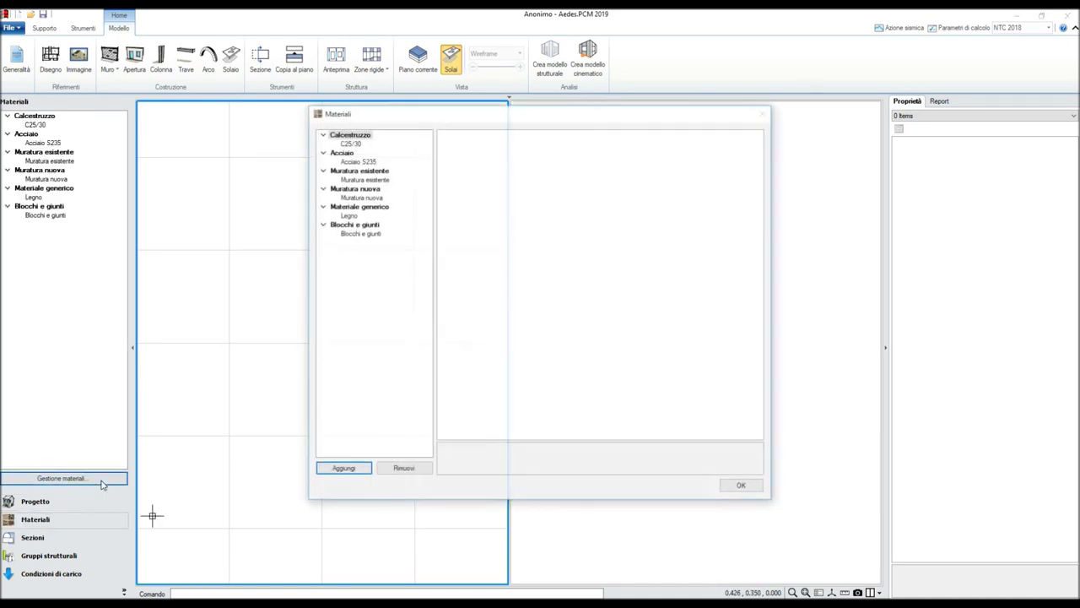
left_click(384, 180)
left_click(657, 142)
left_click_drag(658, 142, 573, 150)
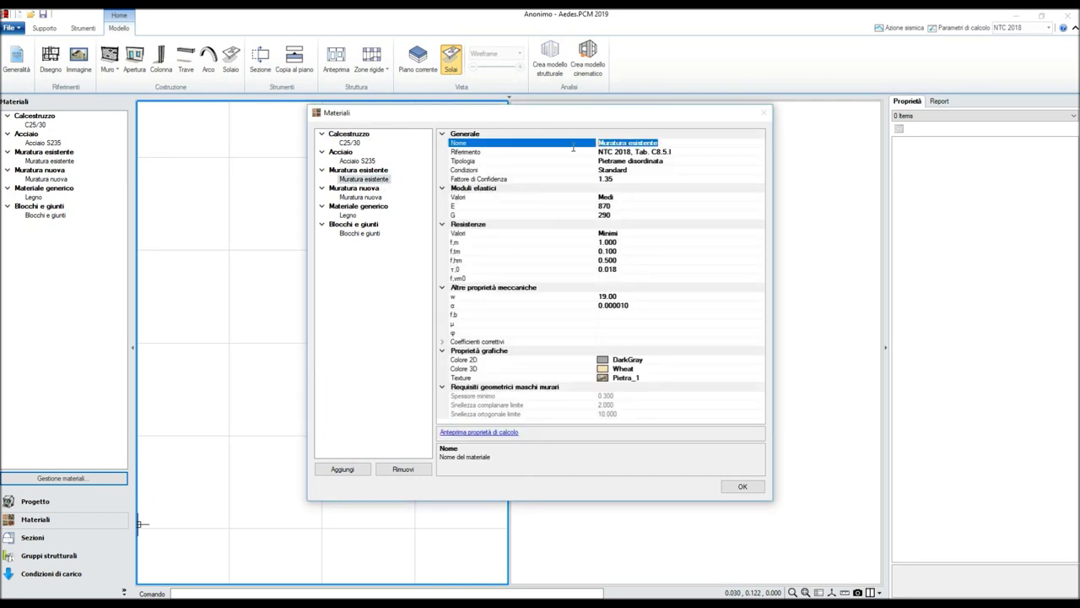
type("Pi")
- Set the Pietrame disordinata confidence factor to 1.20 and its strength values to Medi
left_click(639, 178)
left_click(617, 180)
type("1")
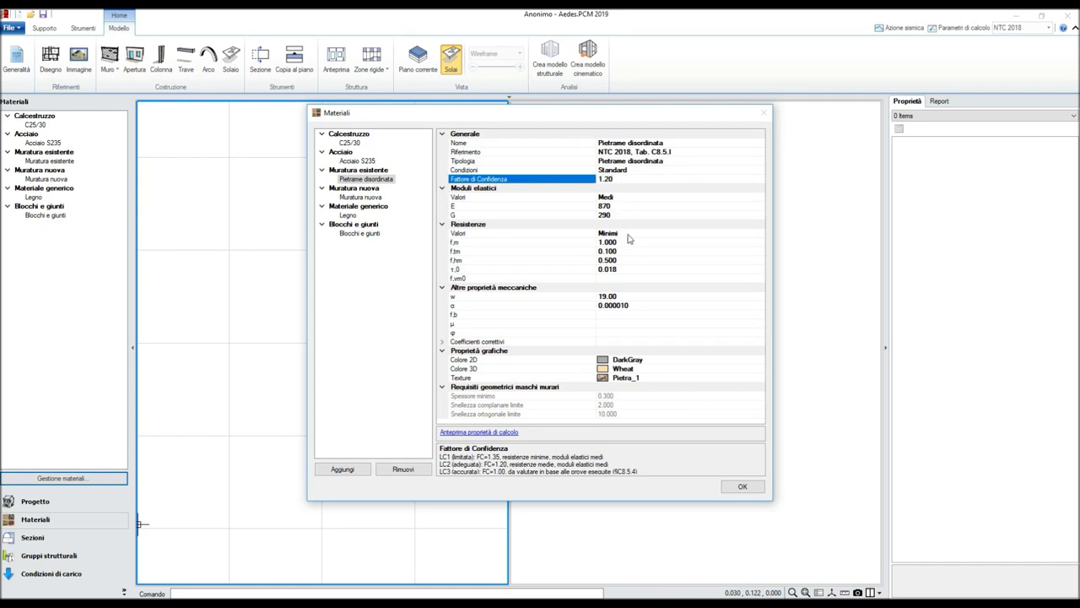
left_click(631, 233)
left_click(761, 233)
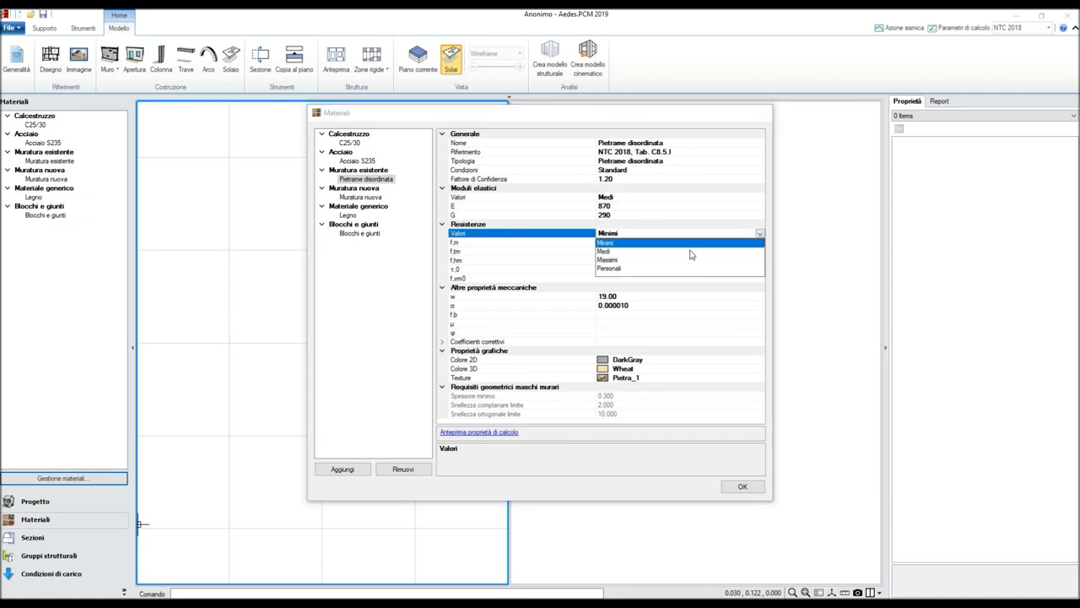
left_click(636, 253)
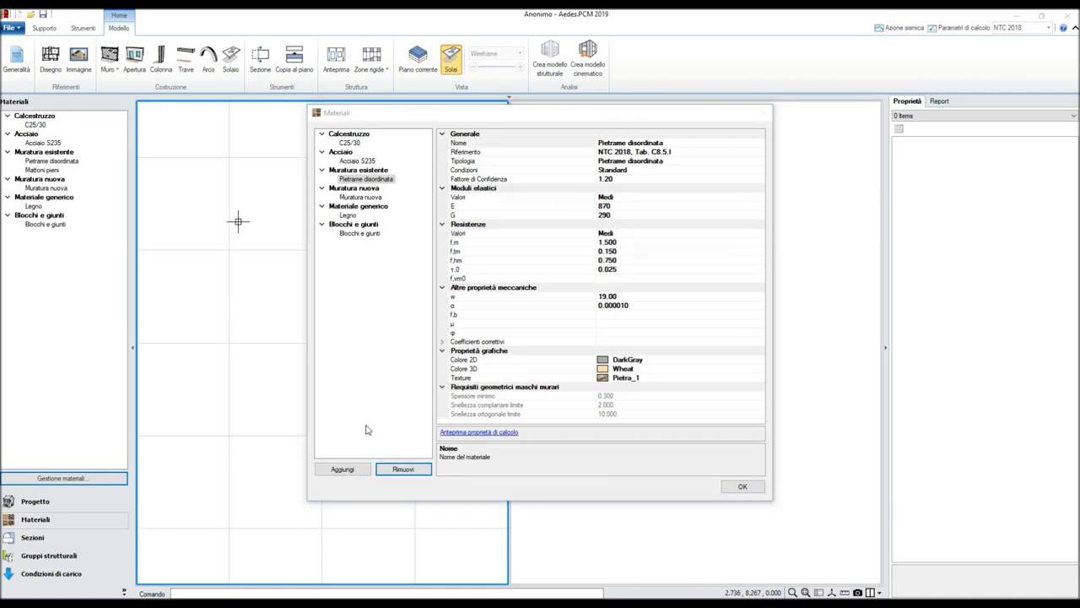
- Add a second existing masonry material of typology Mattoni pieni e malta di calce, named Mattoni pieni
left_click(366, 467)
left_click(675, 162)
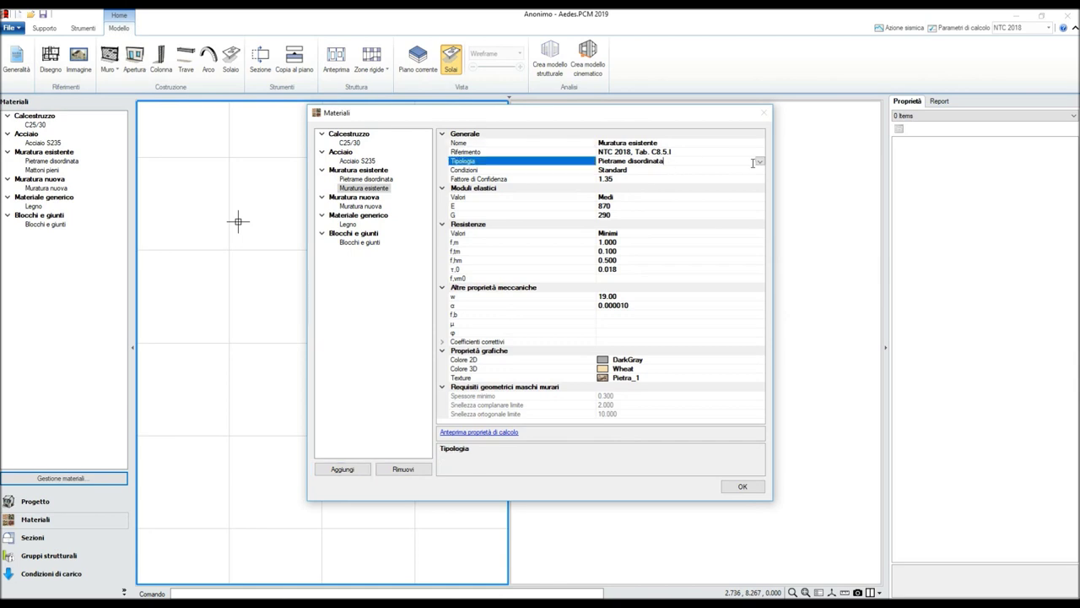
left_click(761, 161)
left_click(673, 222)
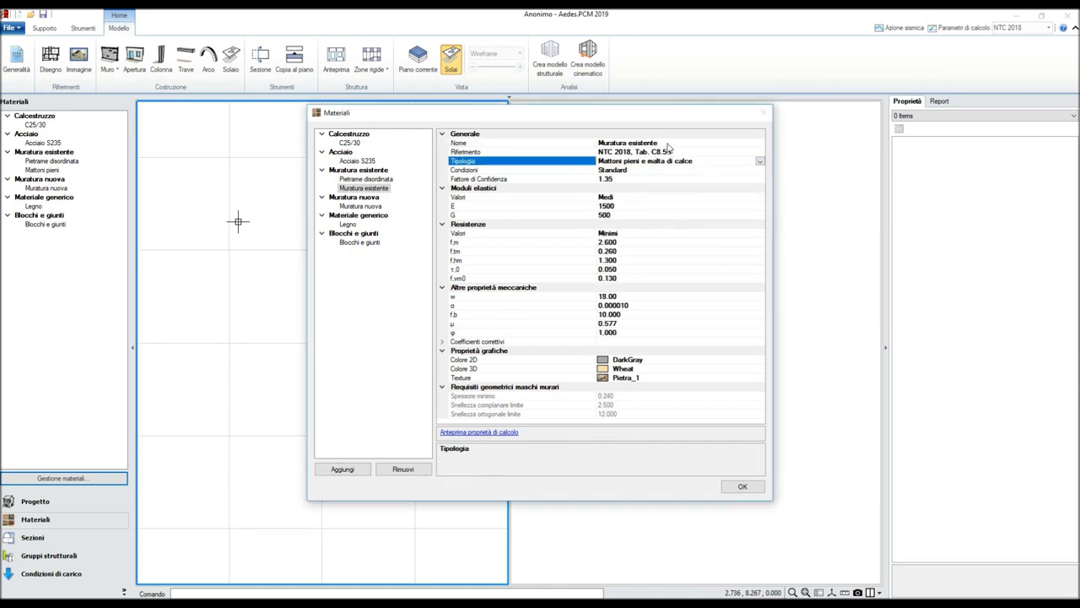
left_click(669, 144)
type("Matt")
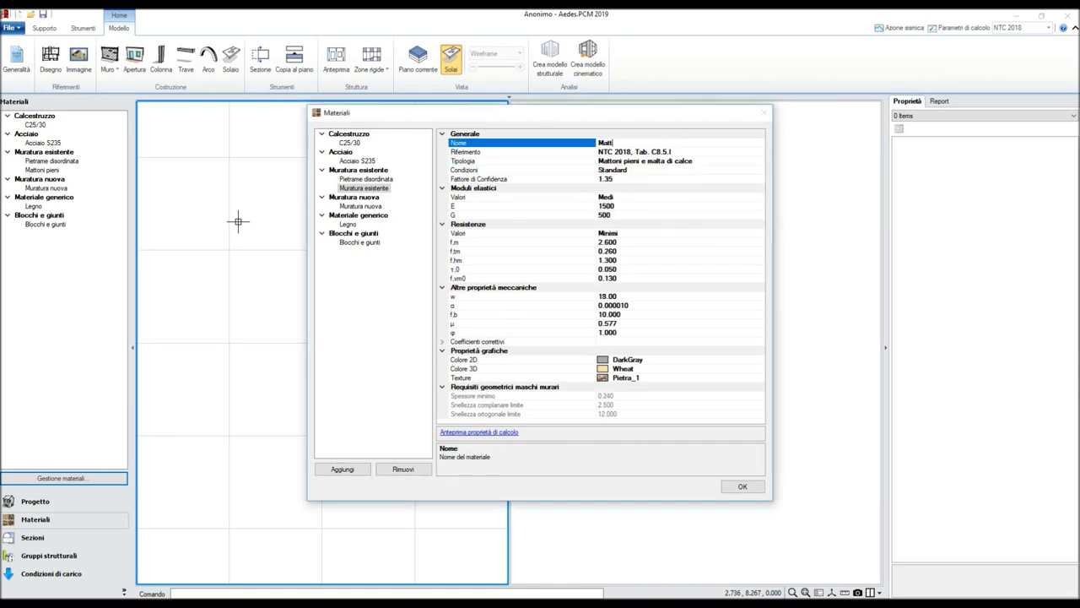
type("oni pieni")
- Set the Mattoni pieni confidence factor to 1.20 and its strength values to Medi, and accept the materials
left_click(614, 179)
left_click_drag(620, 179, 578, 188)
type("1")
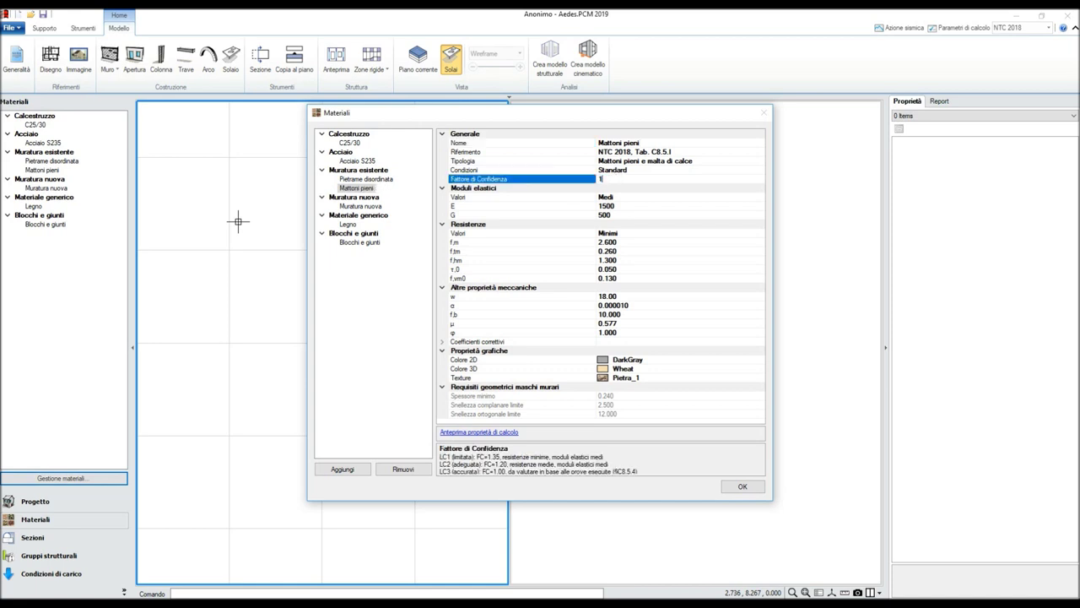
left_click(628, 237)
left_click(759, 234)
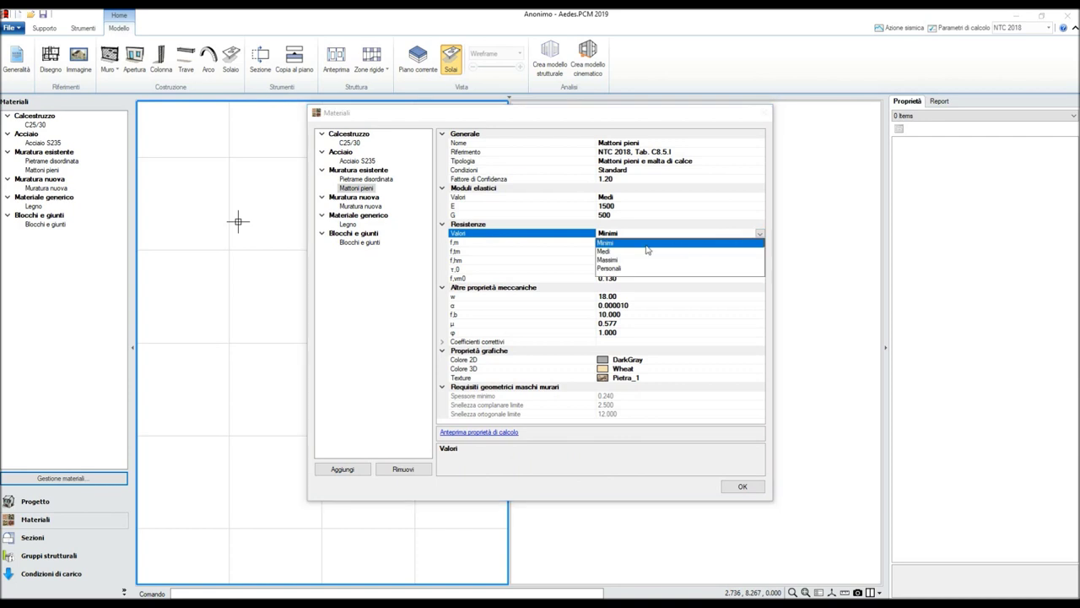
left_click(635, 251)
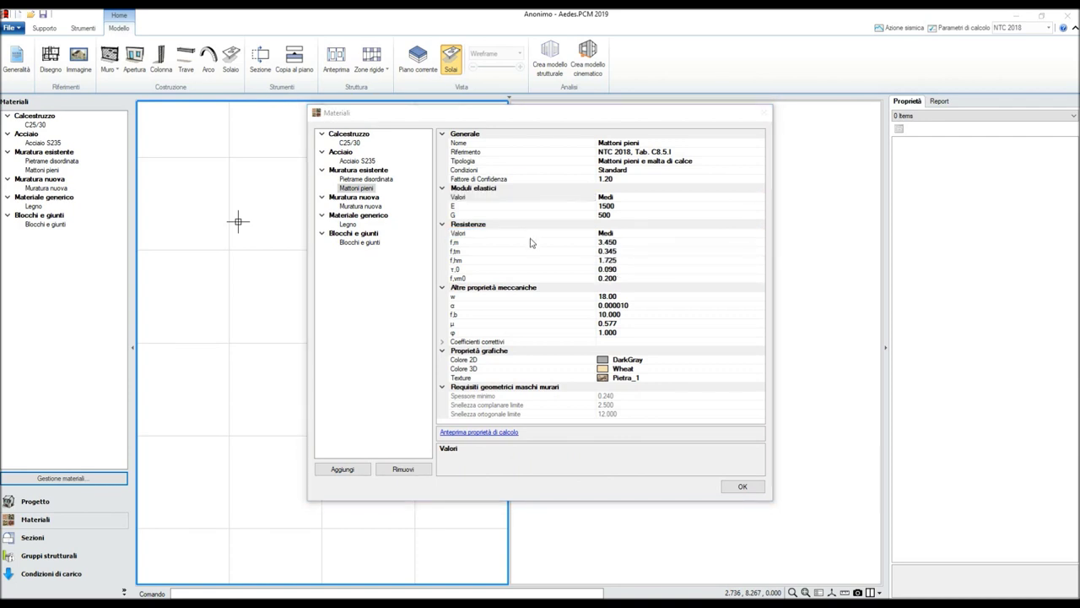
left_click(512, 281)
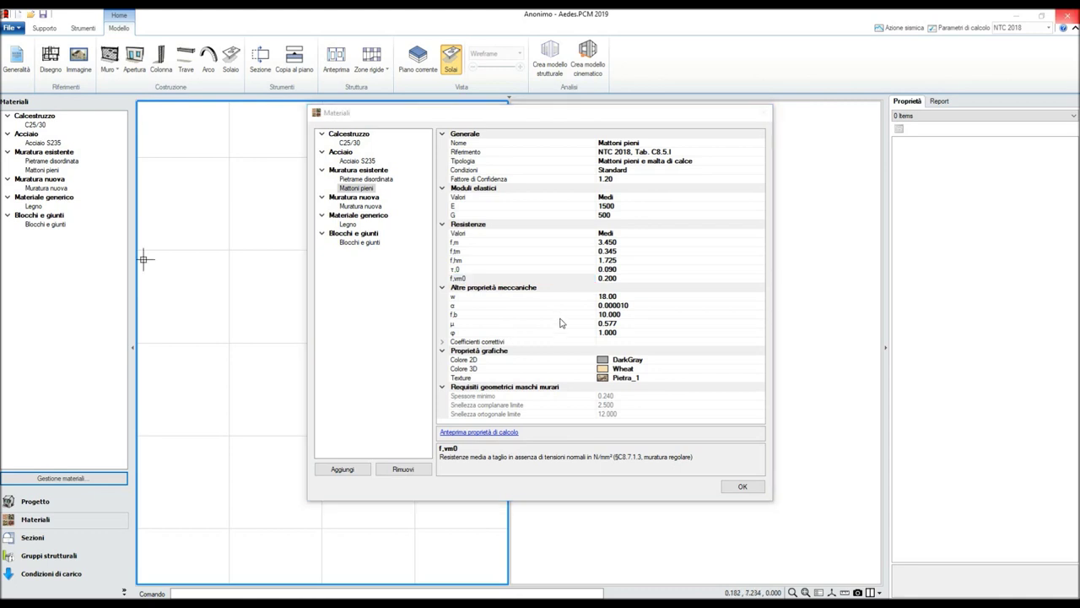
left_click(734, 487)
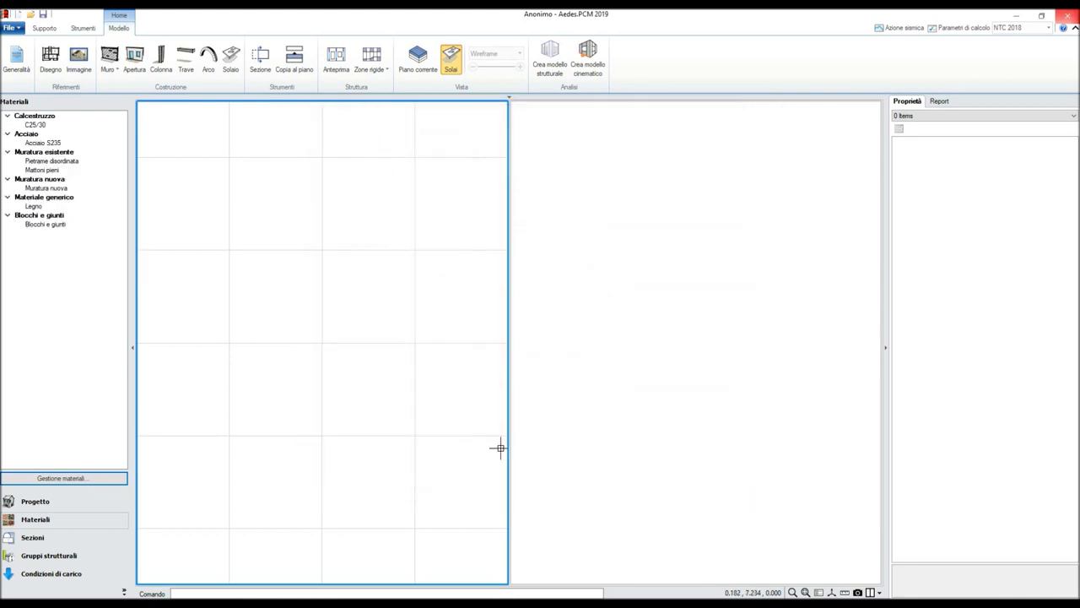
- Import the drawing A5_PianoSeminterrato.dxf from the Disegni folder as a reference for the Piano Seminterrato plan
left_click(38, 500)
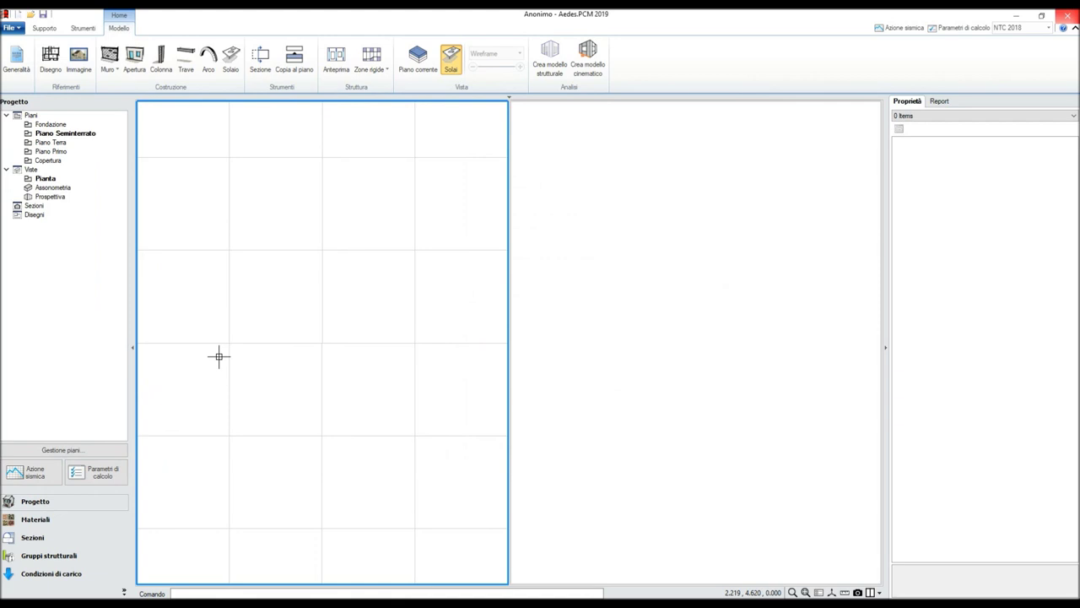
scroll(219, 356, "down", 2)
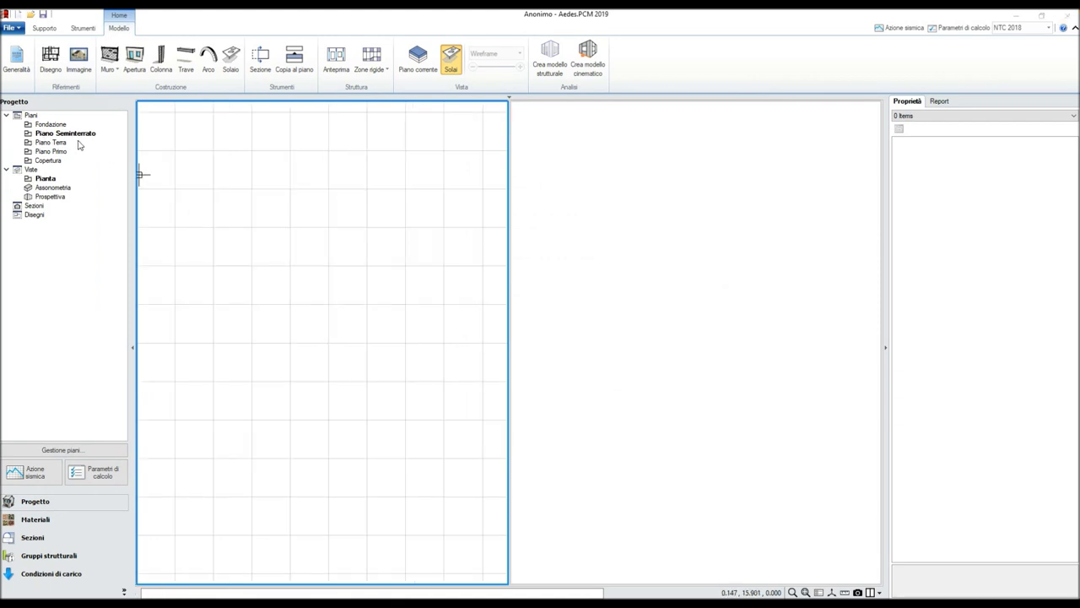
left_click(50, 58)
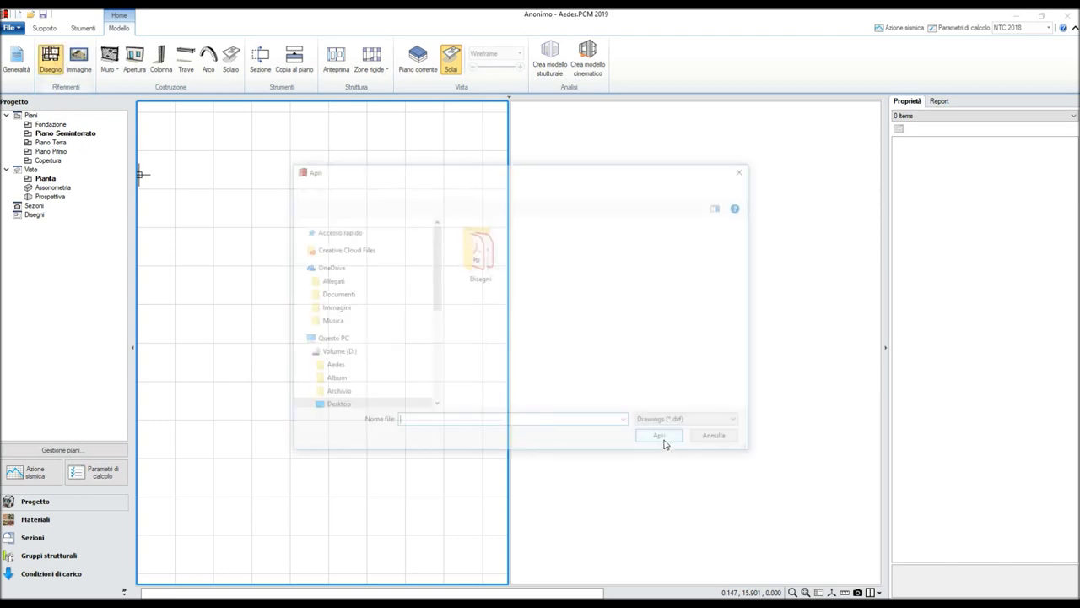
double_click(492, 262)
left_click(511, 251)
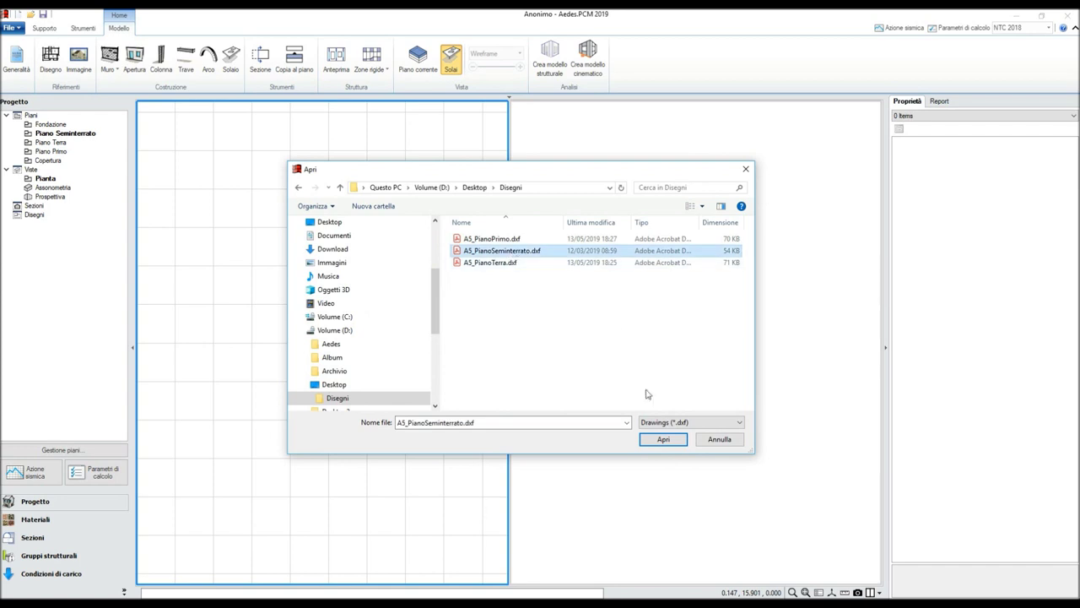
left_click(665, 439)
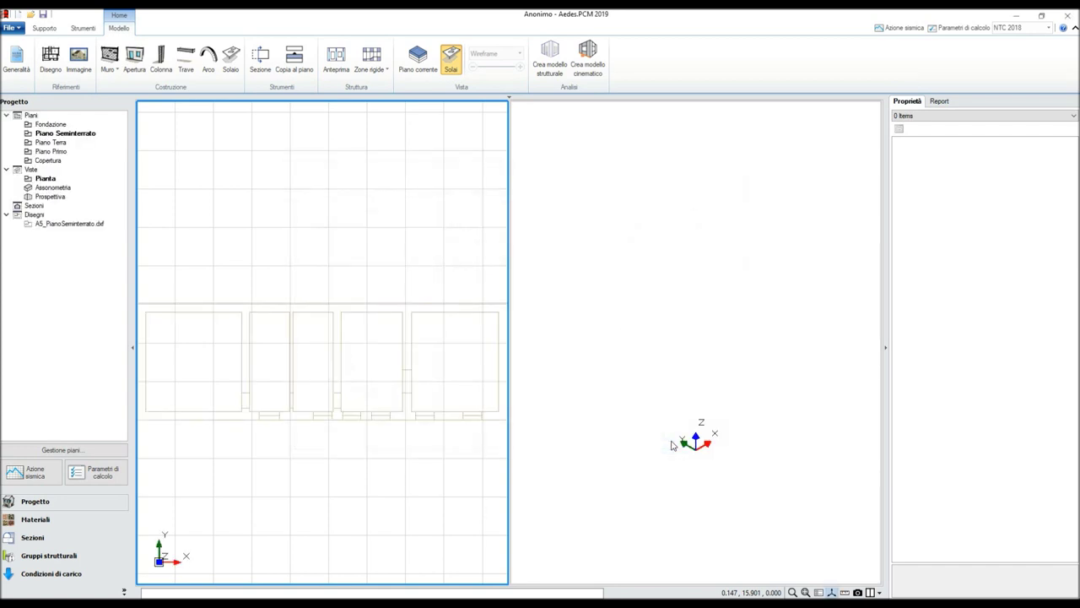
- Set the visibility of the A5_PianoSeminterrato.dxf reference drawing to anche in 3D
scroll(371, 341, "down", 1)
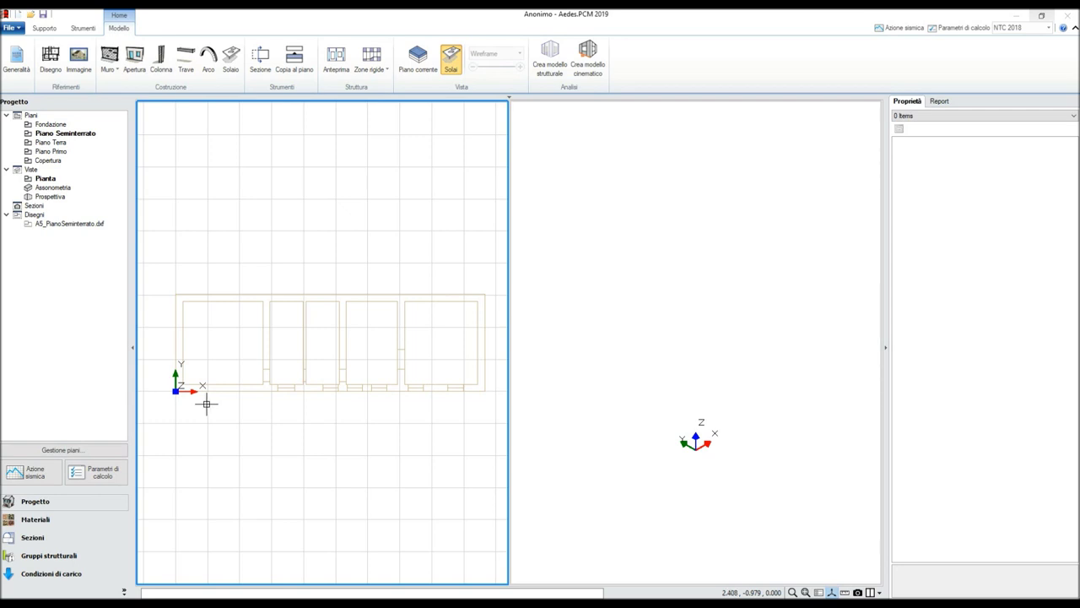
left_click(310, 390)
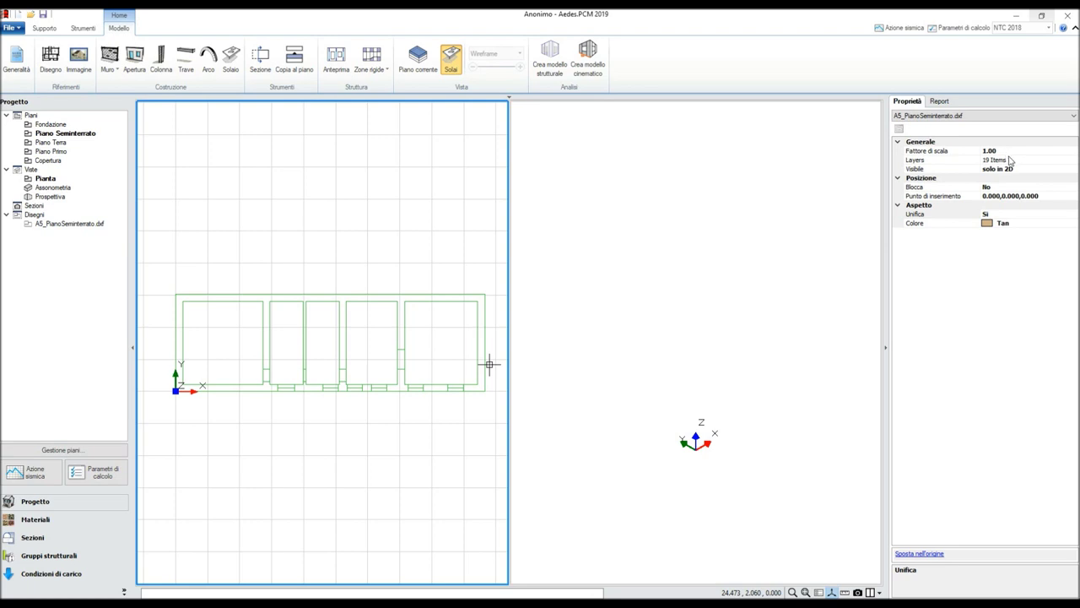
left_click(1041, 169)
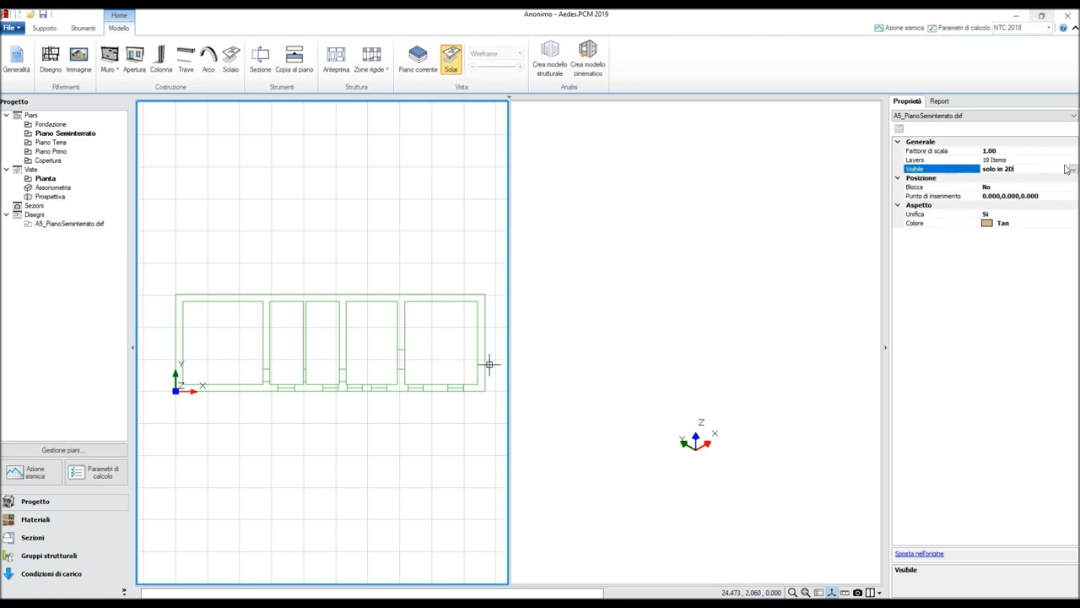
left_click(1051, 169)
left_click(1021, 196)
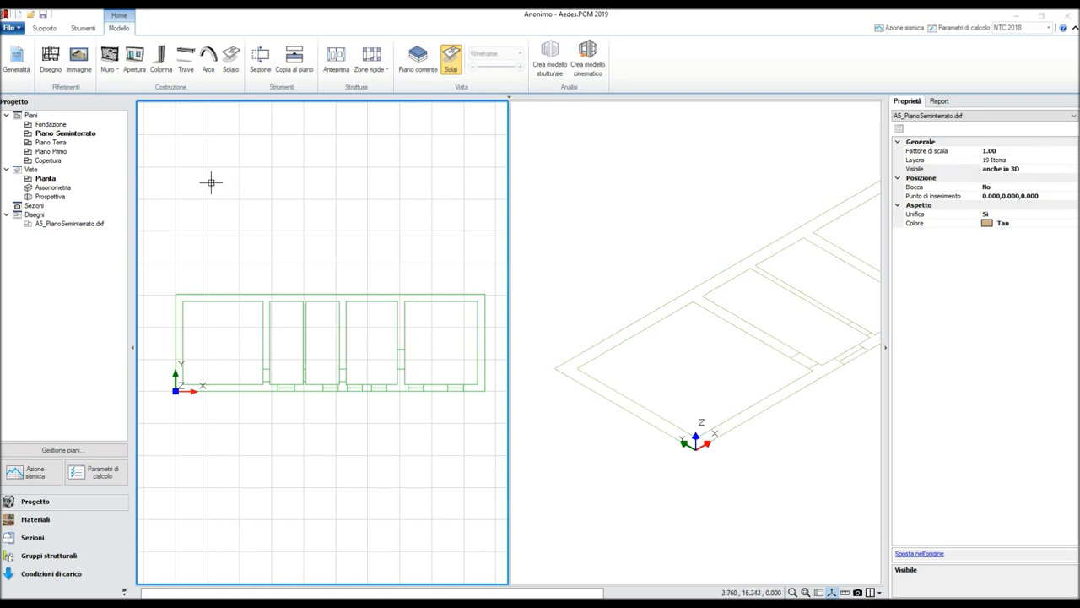
- Make Piano Terra the current floor and import A5_PianoTerra.dxf from the Disegni folder as its reference drawing
left_click(62, 143)
double_click(62, 144)
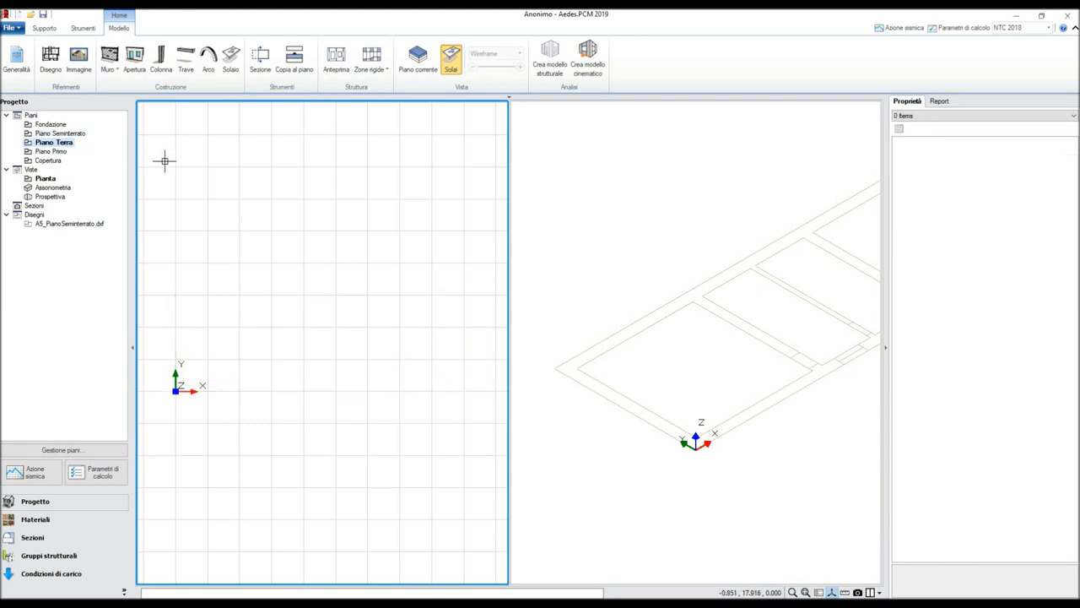
left_click(50, 57)
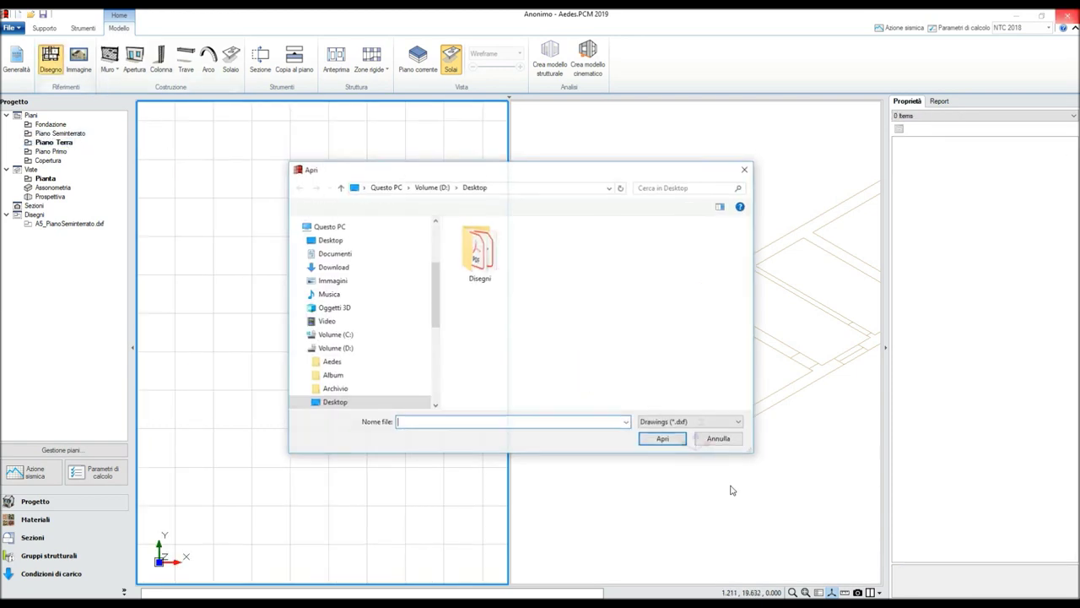
double_click(480, 254)
left_click(498, 263)
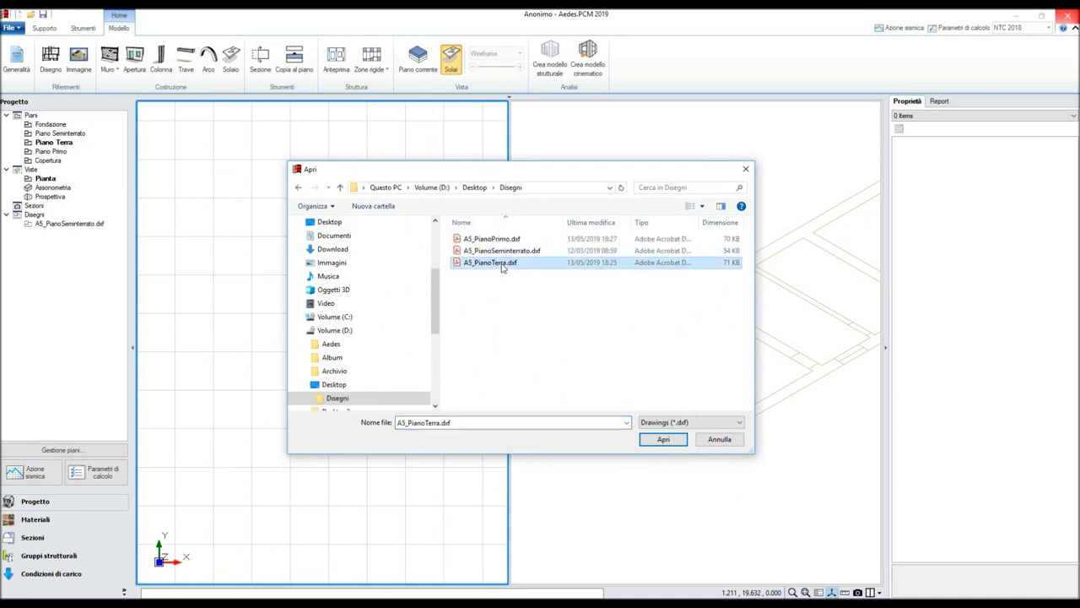
left_click(662, 439)
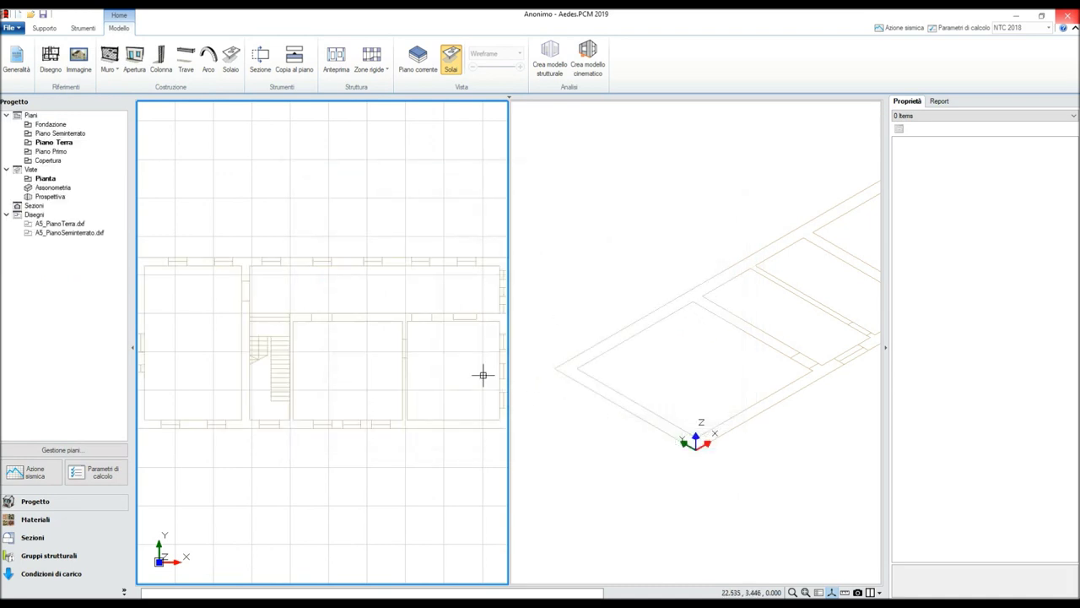
- Set the visibility of the A5_PianoTerra.dxf reference drawing to anche in 3D and view the overlaid plans in the axonometric view
left_click(434, 317)
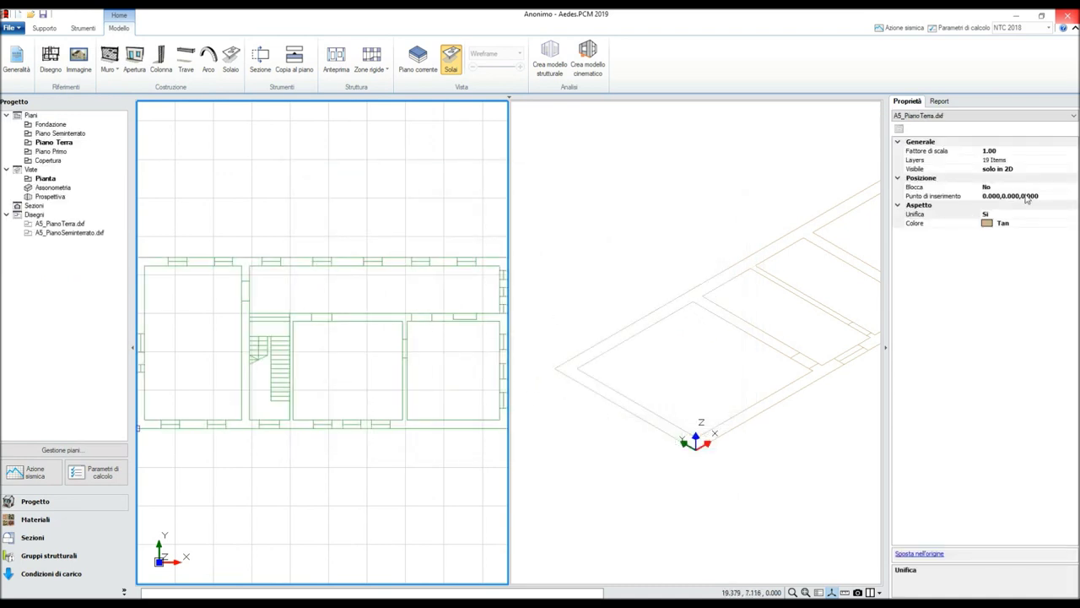
left_click(1044, 171)
left_click(1046, 170)
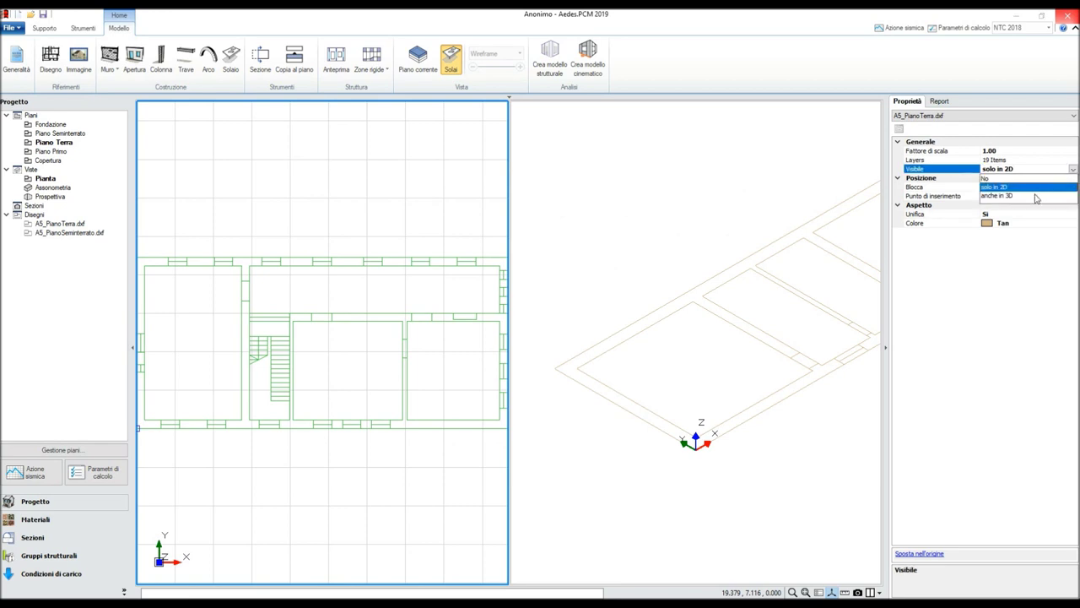
left_click(1037, 198)
left_click(607, 441)
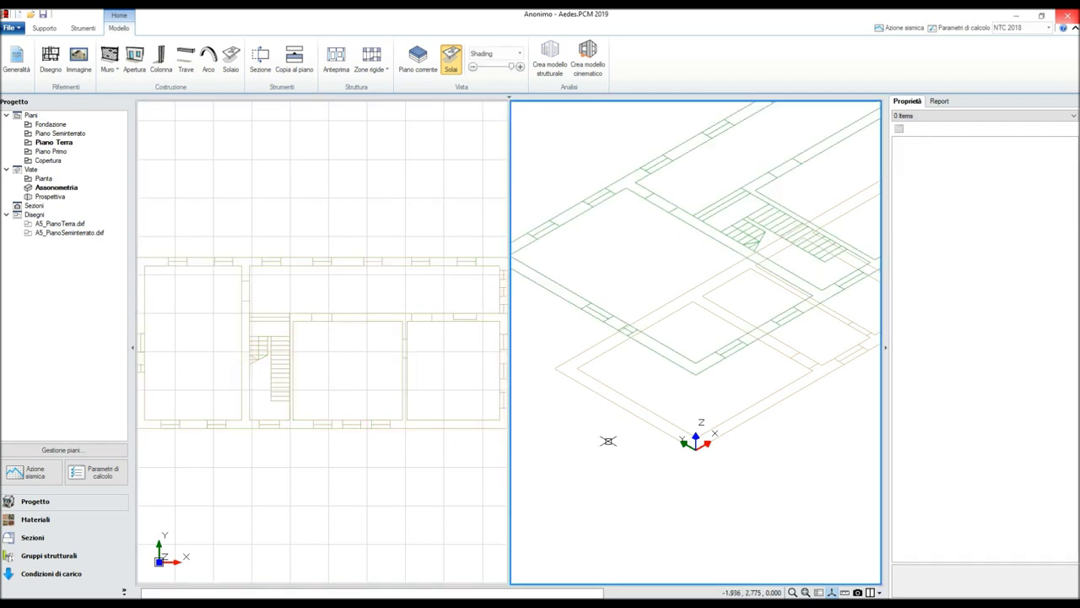
scroll(608, 440, "down", 5)
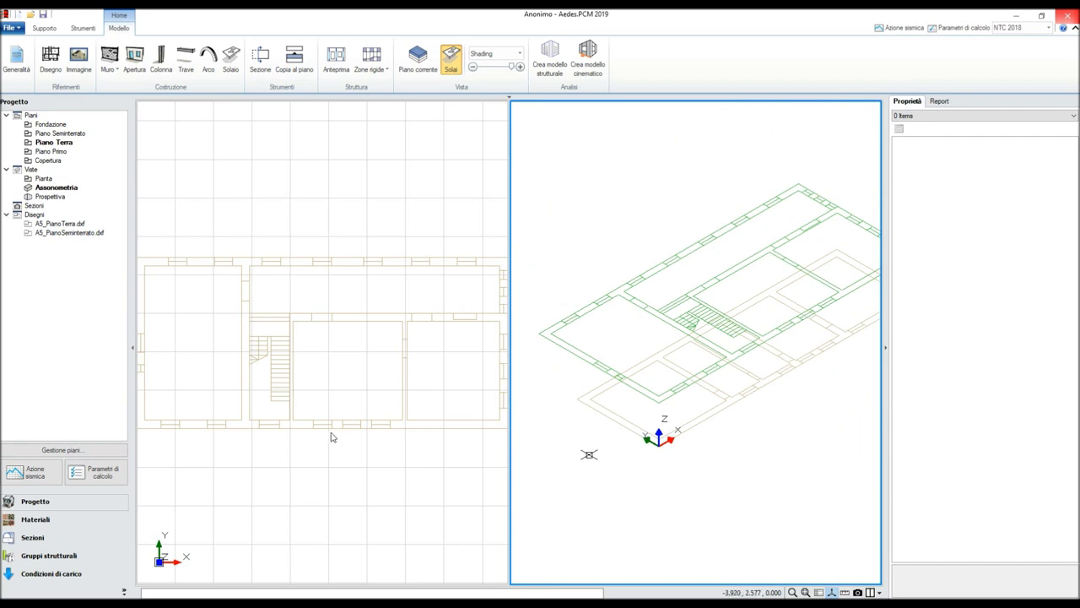
left_click(83, 29)
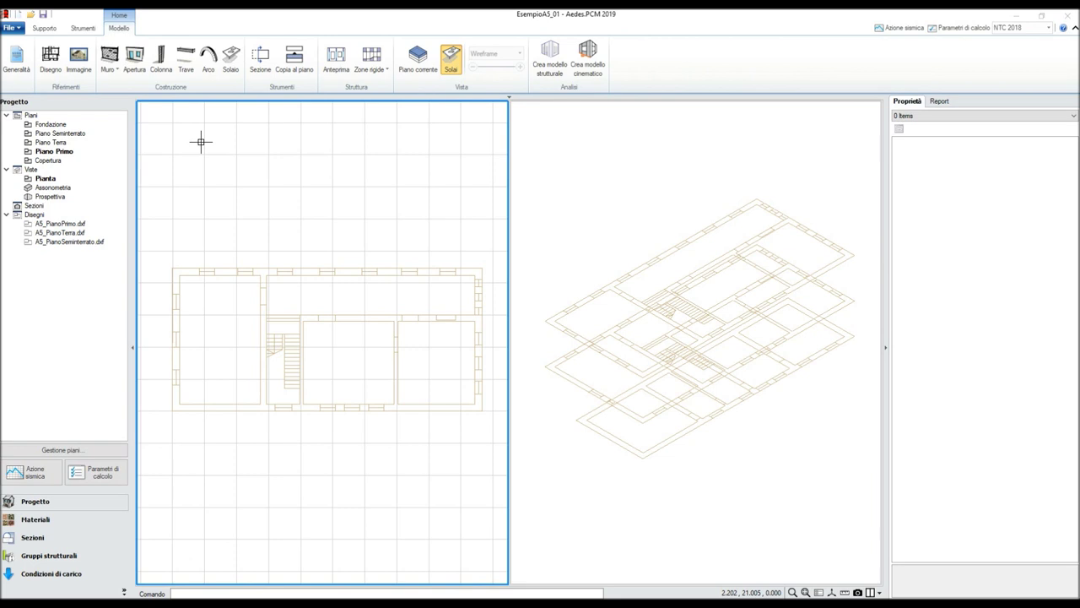
- On Piano Seminterrato, draw a 0.550 m thick Pietrame disordinata wall from the origin along the plan's full lower outer edge, 24.150 m long
double_click(82, 133)
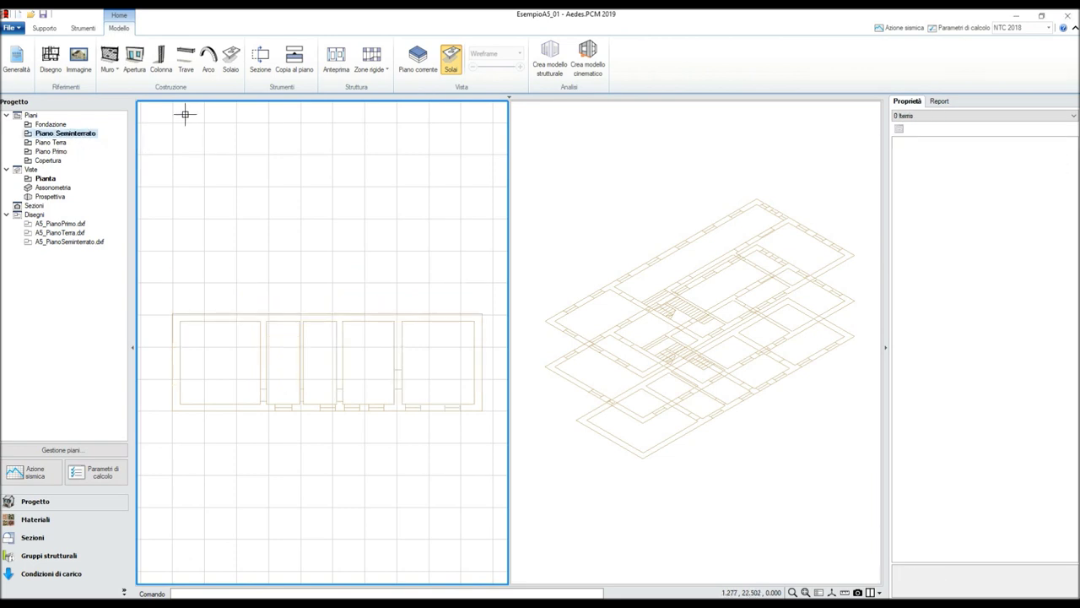
left_click(109, 57)
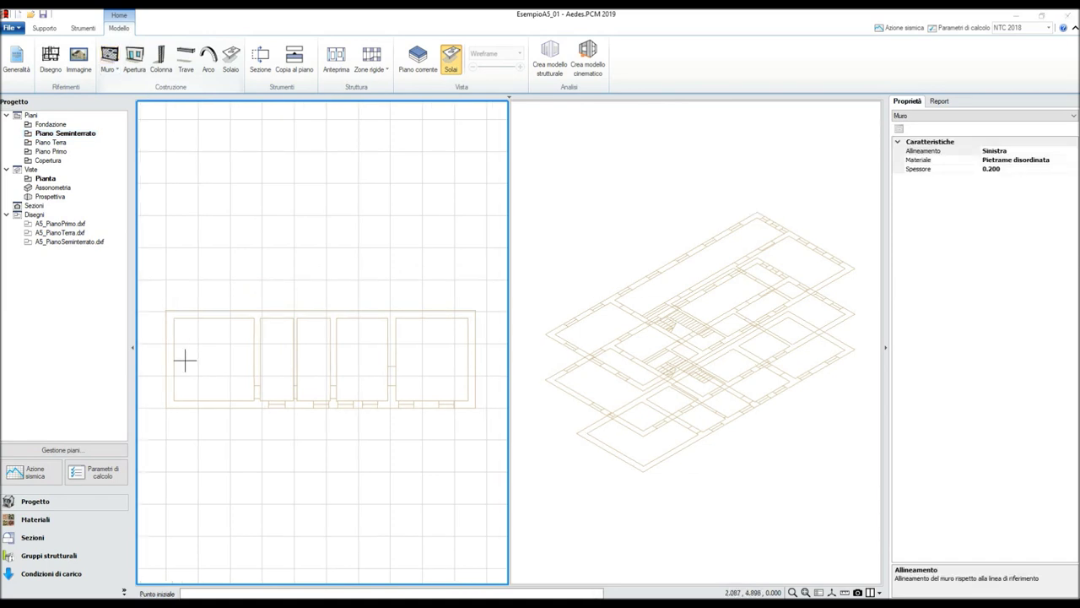
left_click(165, 406)
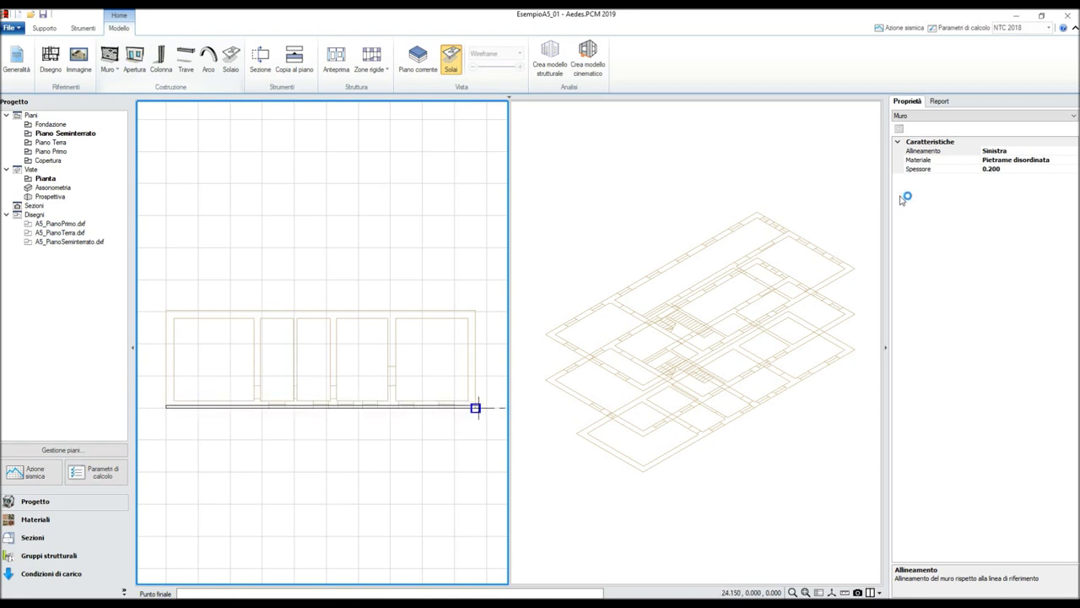
left_click(1006, 168)
left_click_drag(1010, 169, 979, 173)
type("0")
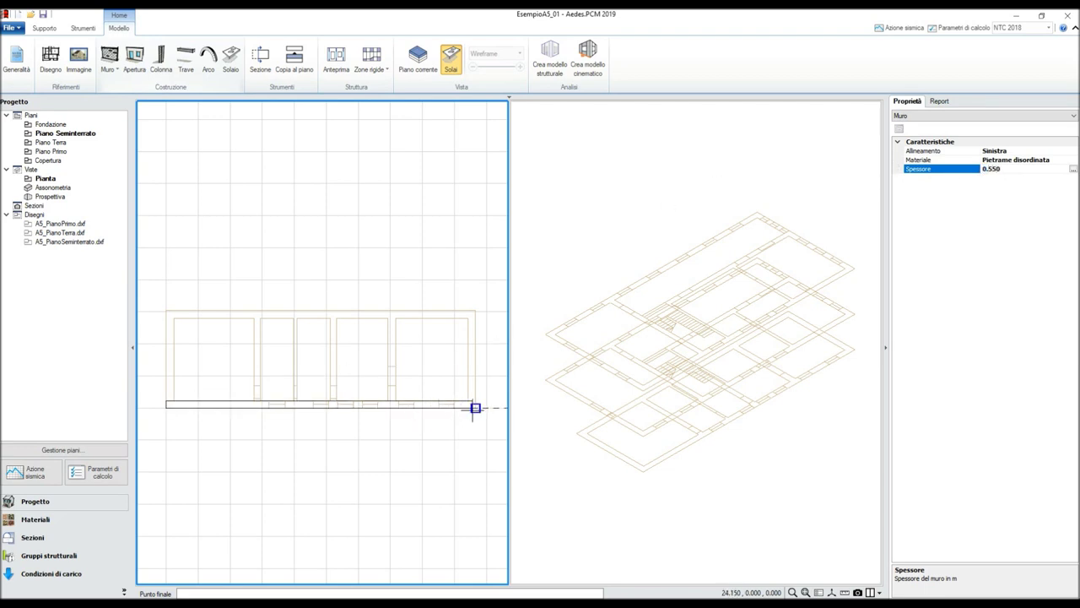
left_click(475, 407)
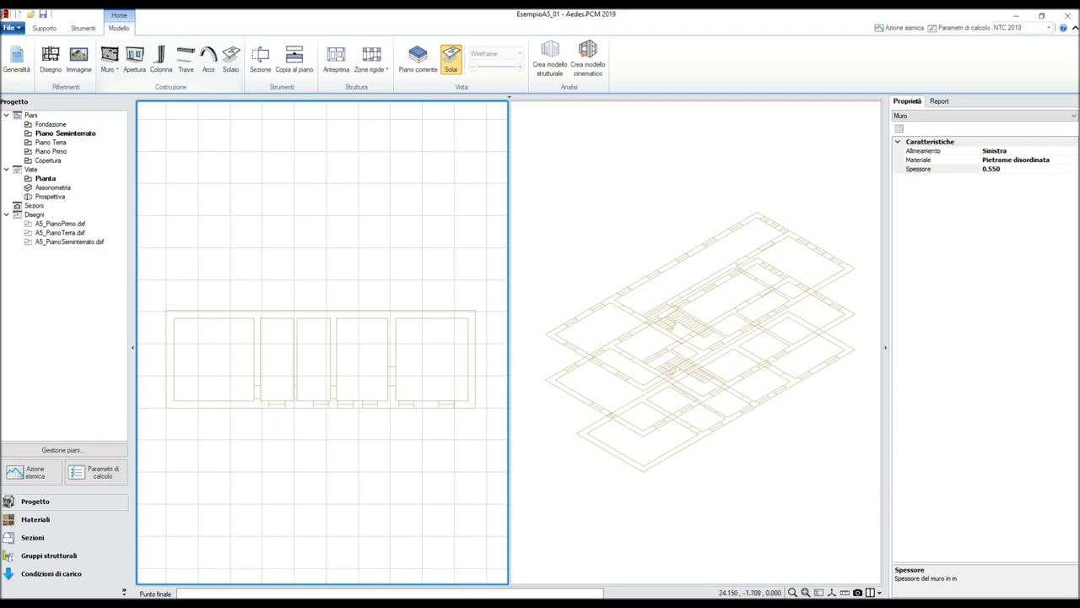
key("Escape")
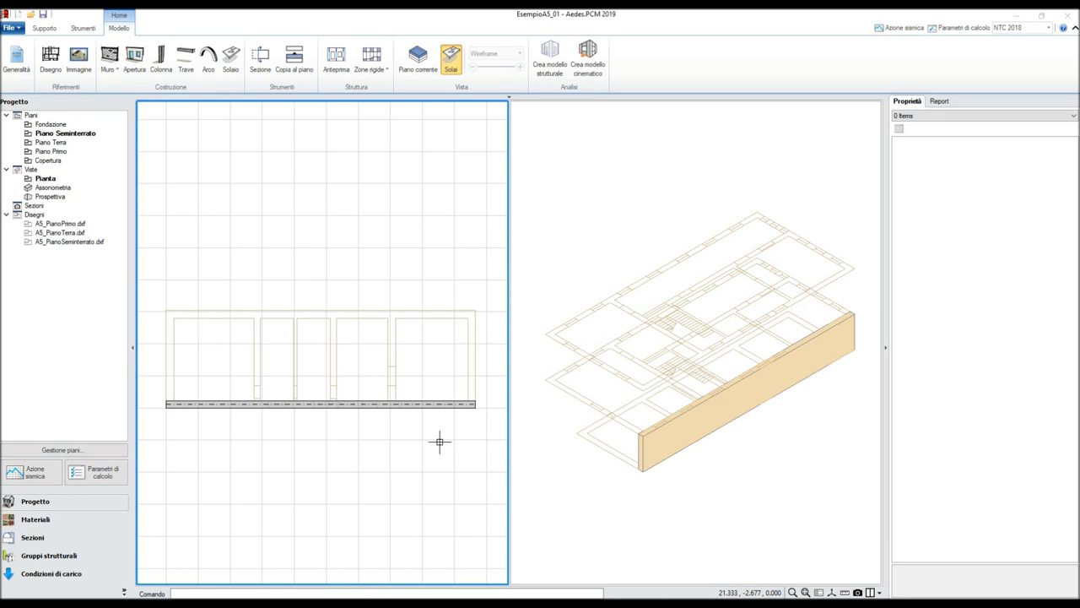
- Draw the right-hand outer wall of Piano Seminterrato upward from the lower wall's right end to the plan's upper corner
key("Return")
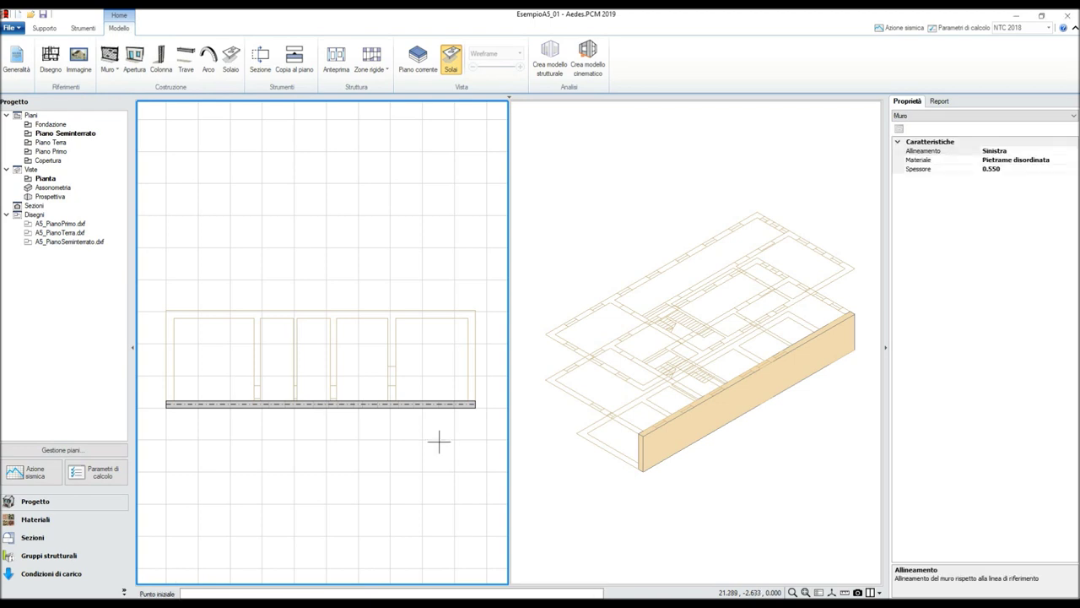
left_click(474, 404)
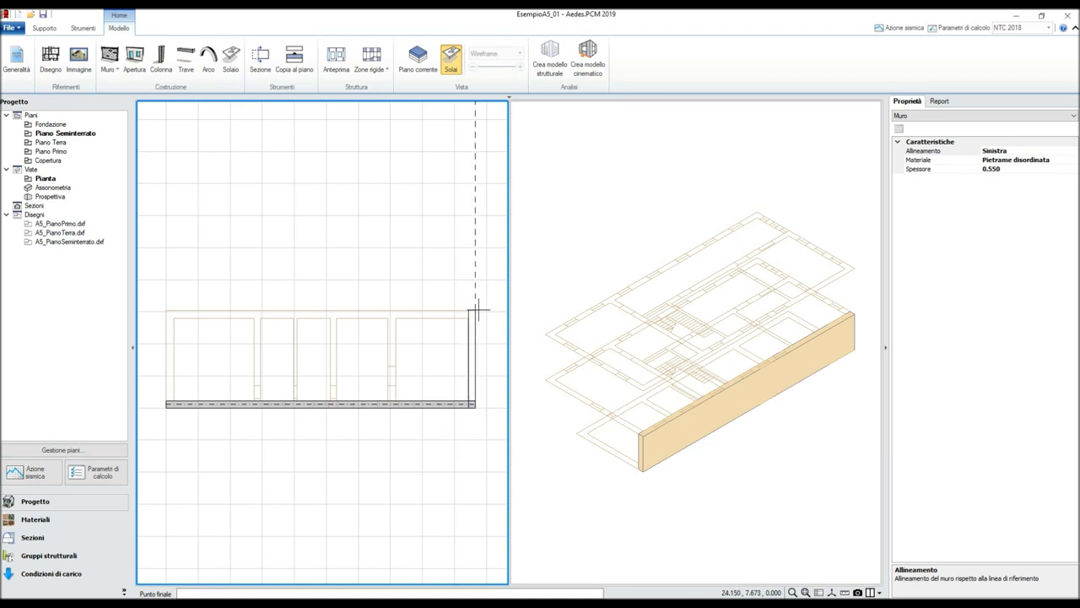